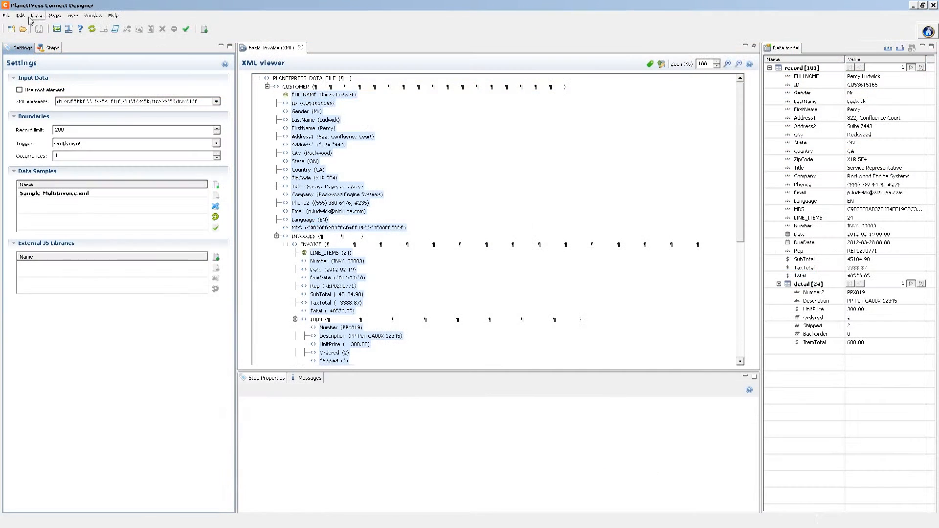
- Create a new print template with a Letter page in portrait orientation and one section
{"action": "left_click", "coordinate": [13, 29]}
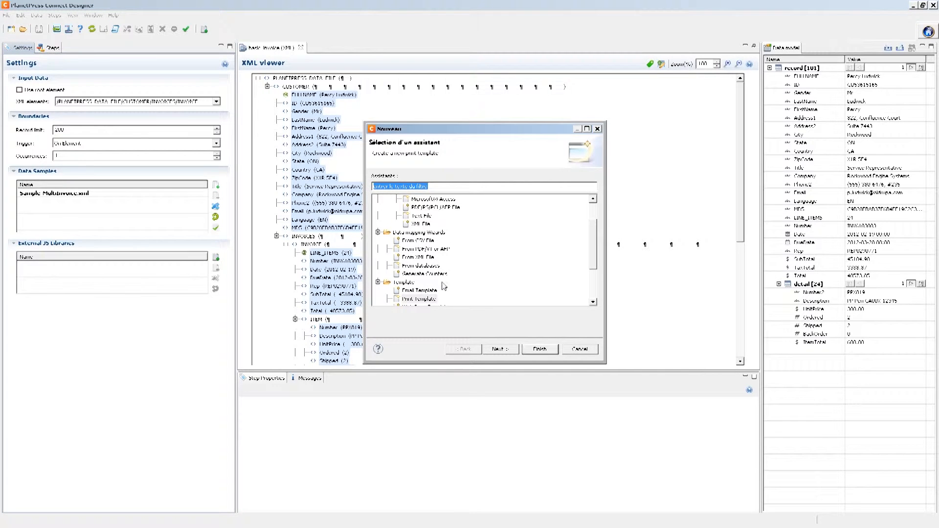
{"action": "left_click", "coordinate": [416, 299]}
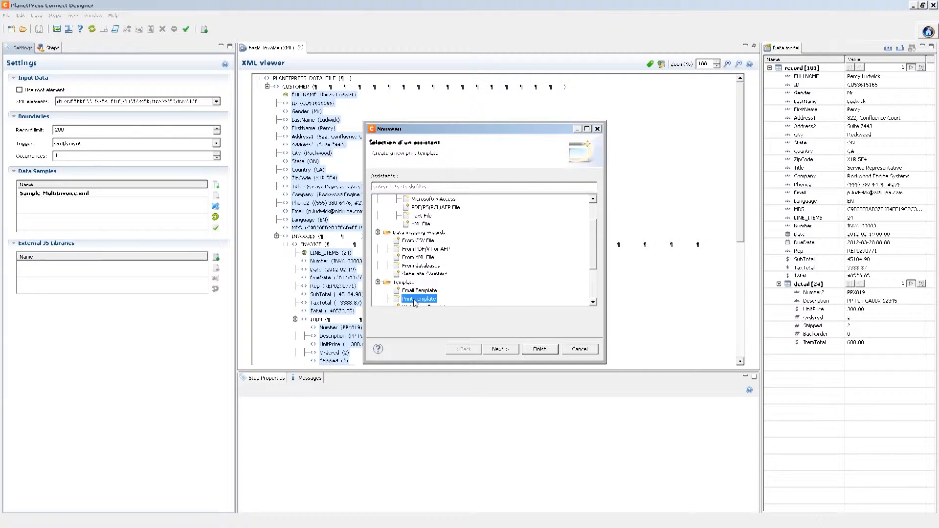
{"action": "left_click", "coordinate": [516, 352]}
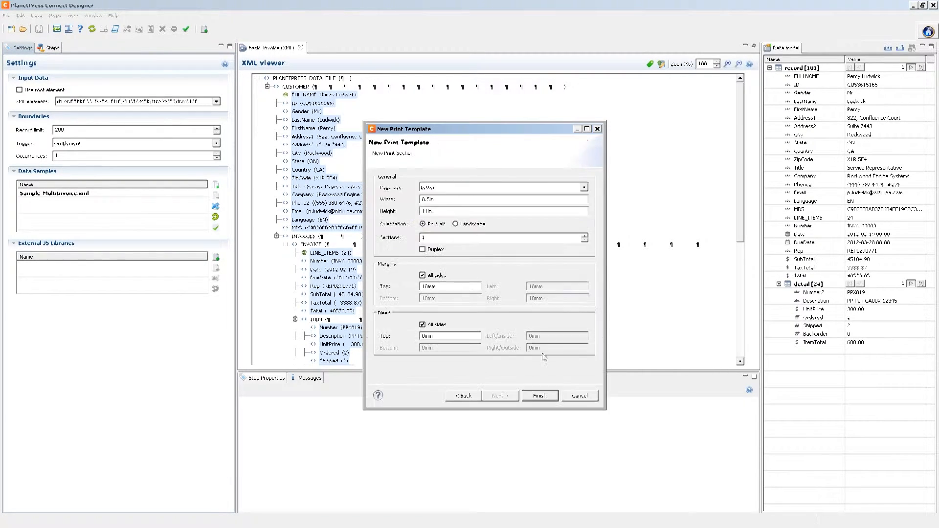
{"action": "left_click", "coordinate": [539, 398]}
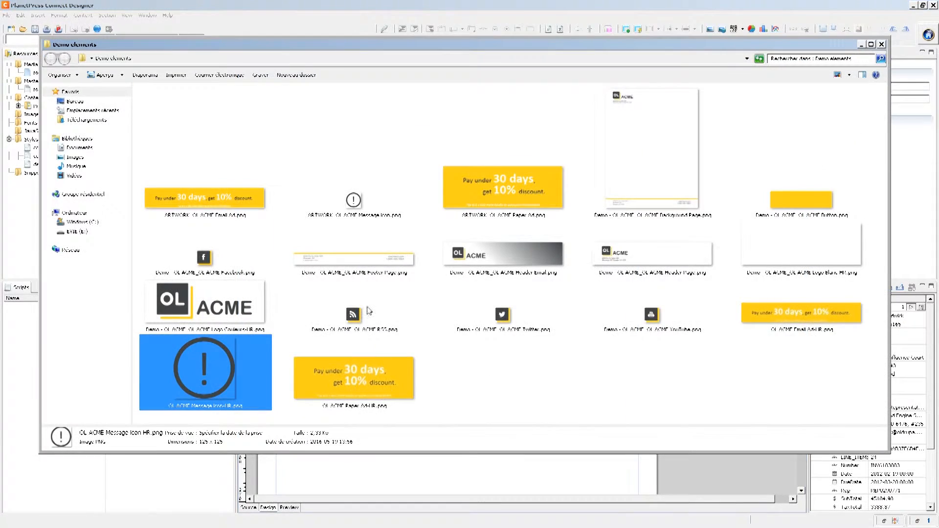
- Import the OL ACME Footer Page, Header Page and Background Page PNG files from the Demo elements folder into the template's Images resources
{"action": "left_click", "coordinate": [362, 285]}
{"action": "left_click", "coordinate": [366, 251]}
{"action": "left_click", "coordinate": [645, 255], "text": "ctrl"}
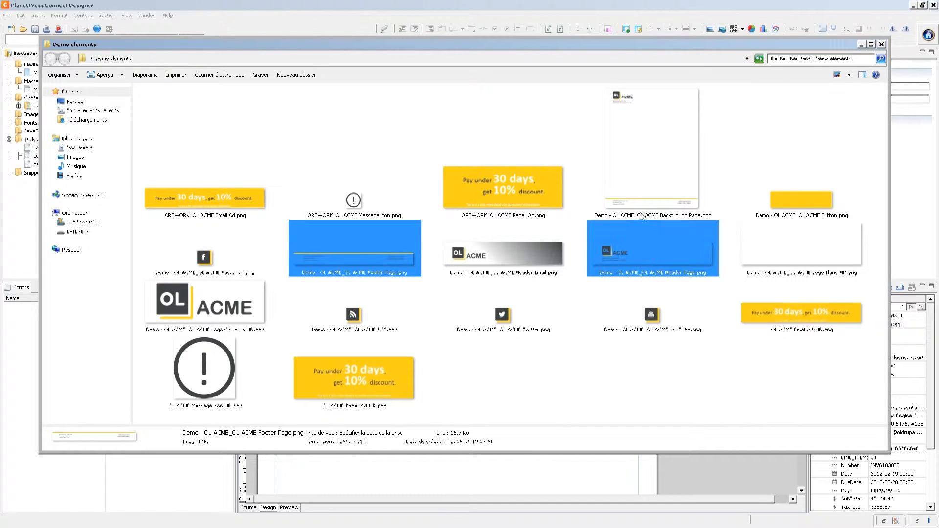
{"action": "left_click", "coordinate": [649, 163], "text": "ctrl"}
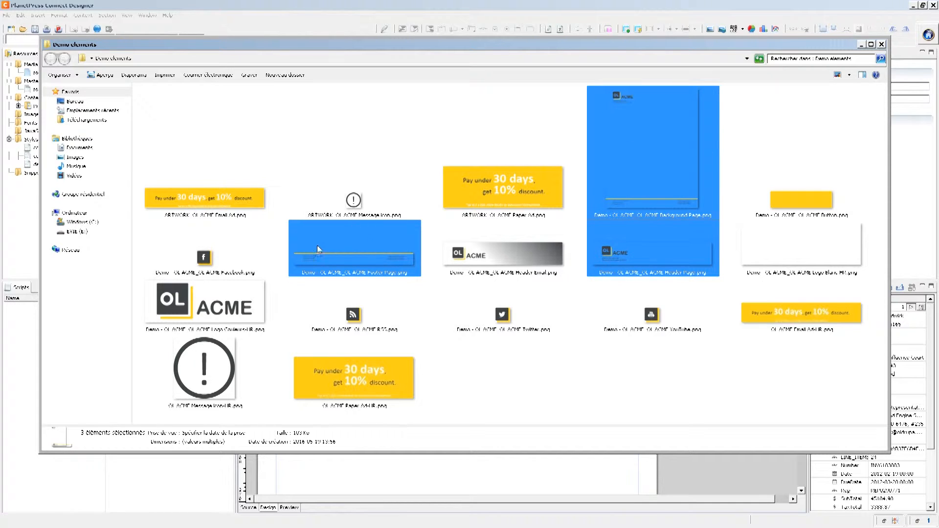
{"action": "left_click_drag", "start_coordinate": [384, 255], "coordinate": [30, 118]}
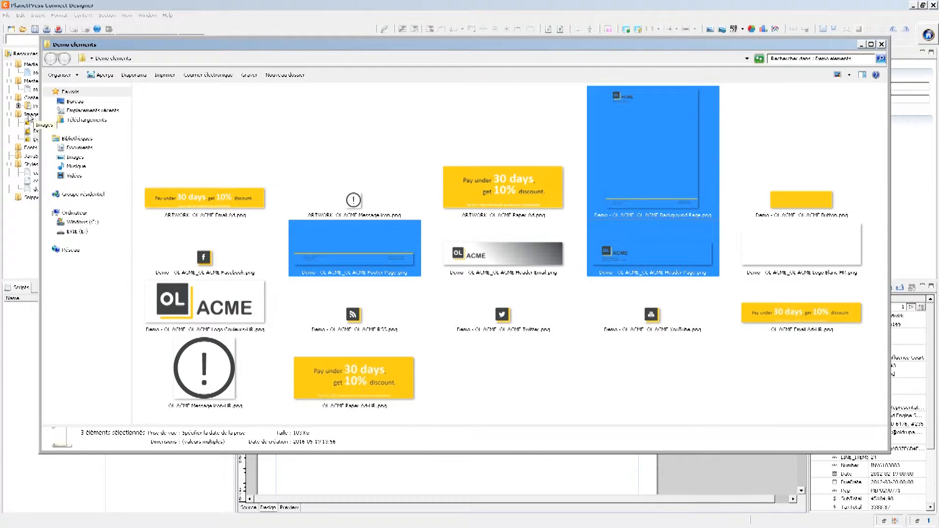
{"action": "left_click", "coordinate": [30, 117]}
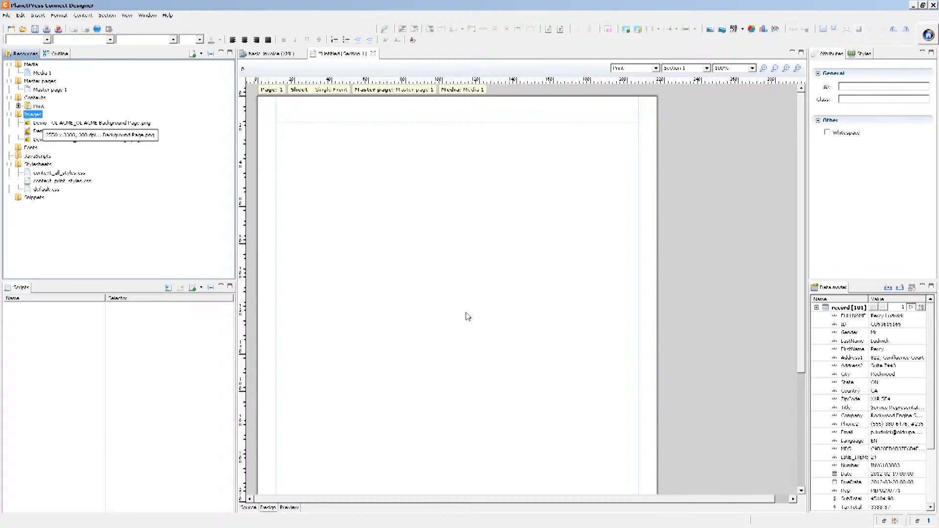
- Examine Section 1's sheet configuration for single, first, middle and last sheets with Same for all positions off, and discard the changes
{"action": "left_click", "coordinate": [51, 90]}
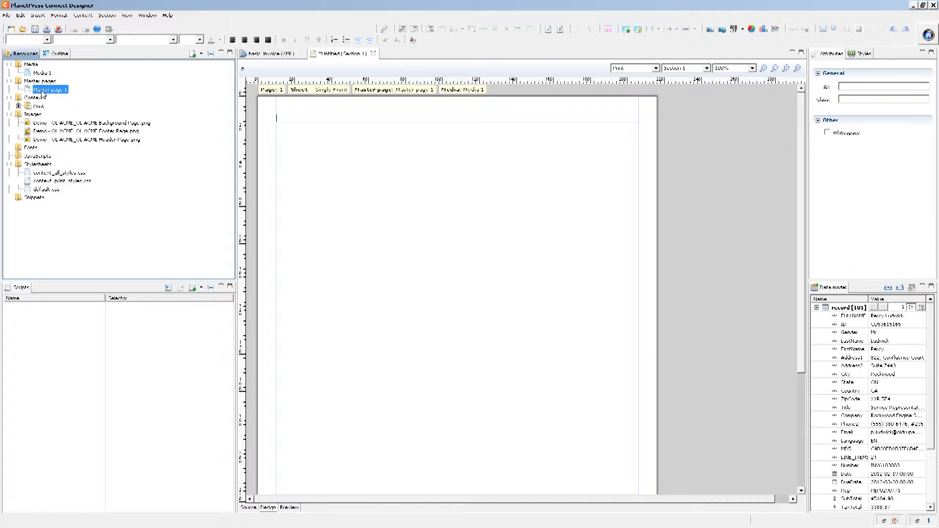
{"action": "left_click", "coordinate": [18, 106]}
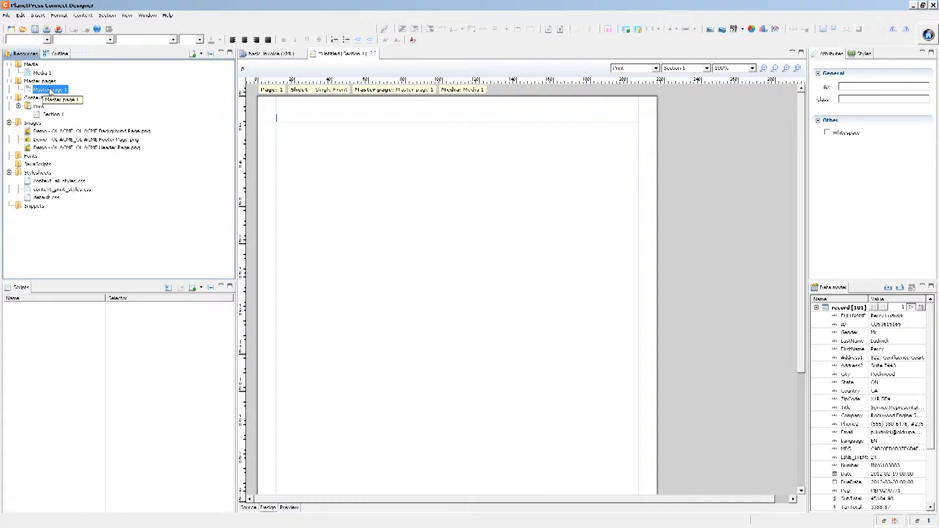
{"action": "right_click", "coordinate": [47, 117]}
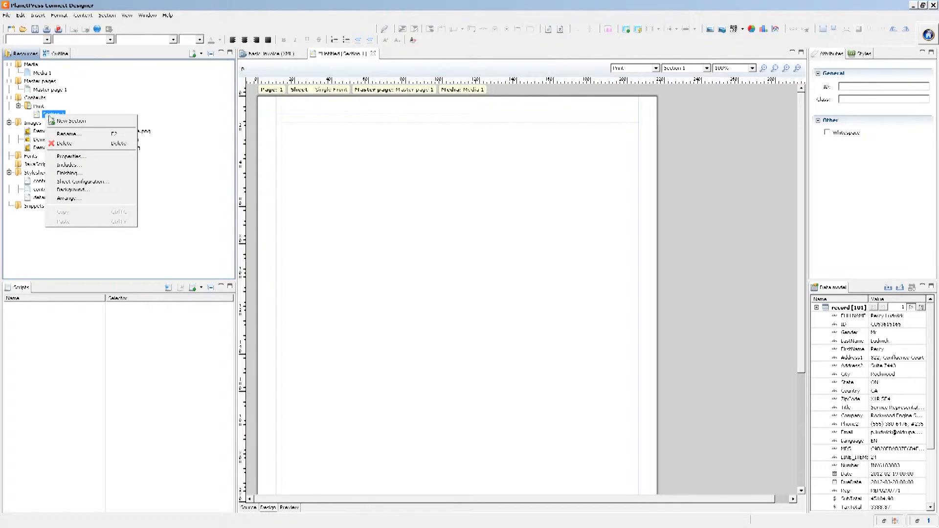
{"action": "left_click", "coordinate": [64, 182]}
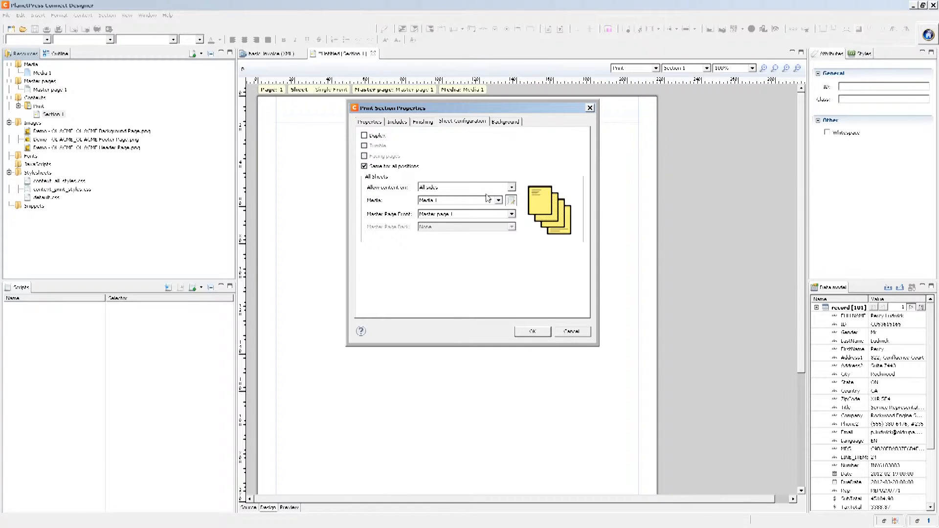
{"action": "left_click", "coordinate": [376, 167]}
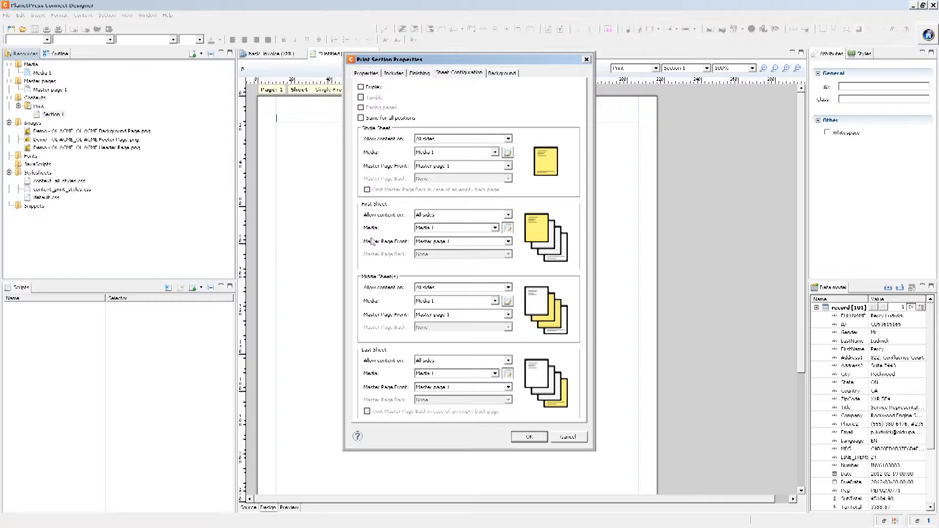
{"action": "left_click", "coordinate": [435, 389]}
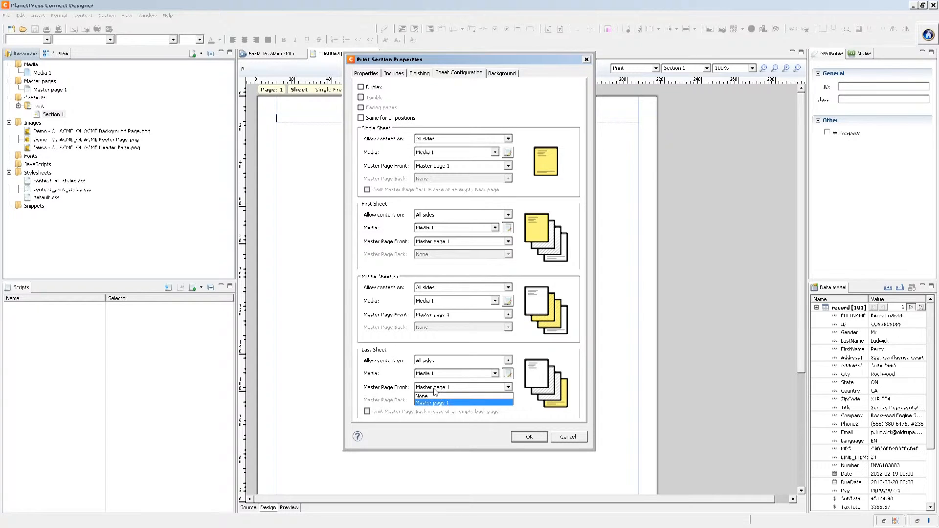
{"action": "left_click", "coordinate": [394, 388]}
{"action": "left_click", "coordinate": [438, 375]}
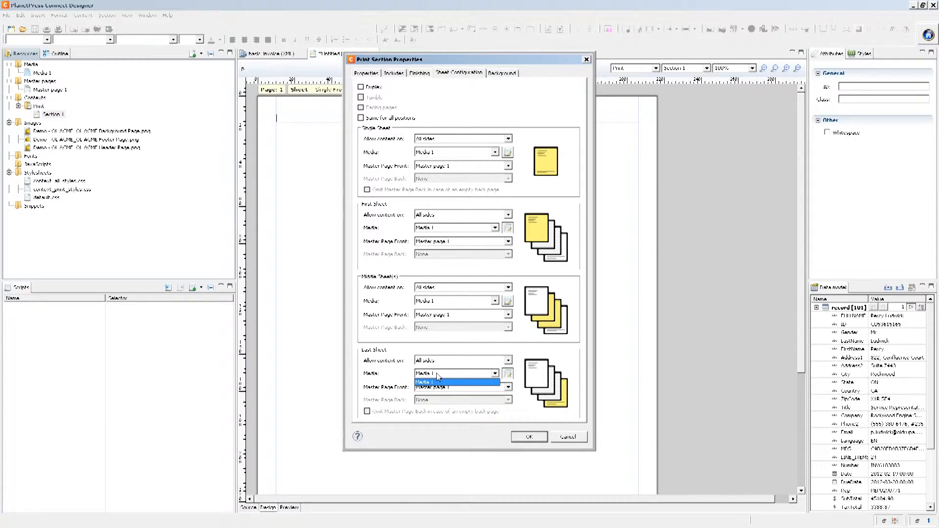
{"action": "left_click", "coordinate": [368, 372]}
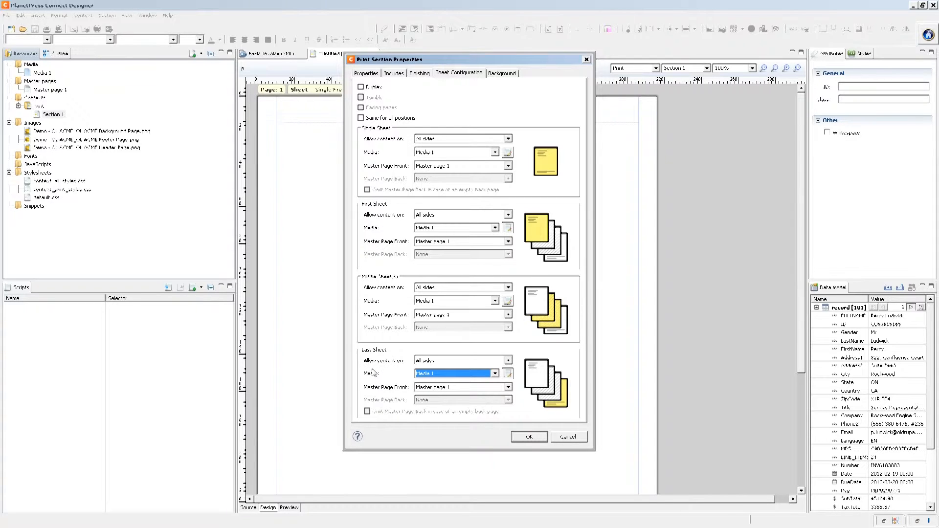
{"action": "left_click", "coordinate": [436, 288]}
{"action": "left_click", "coordinate": [398, 288]}
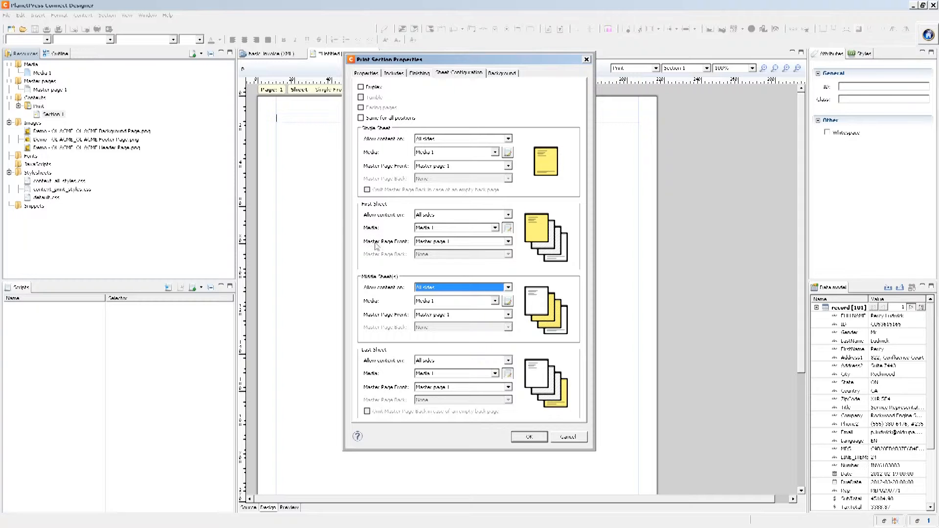
{"action": "left_click", "coordinate": [580, 438]}
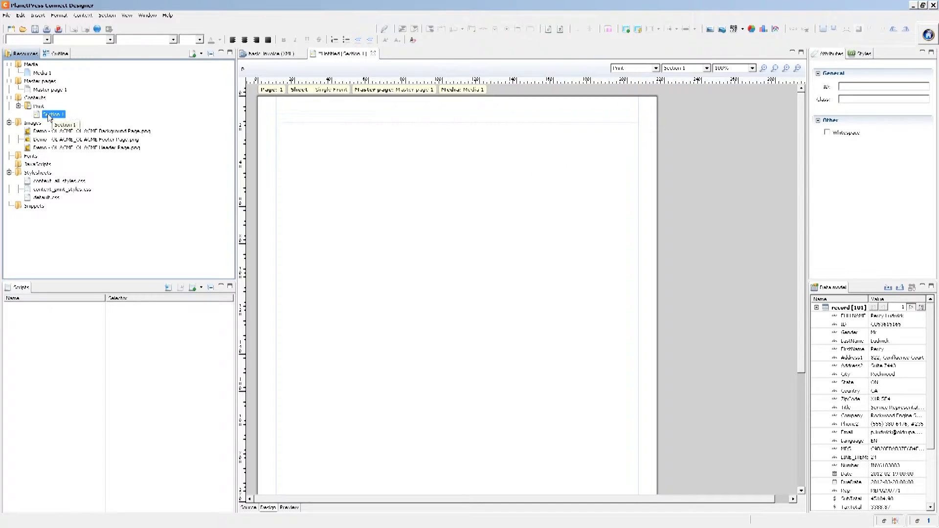
- Rename the master page as Single
{"action": "left_click", "coordinate": [59, 91]}
{"action": "key", "text": "F2"}
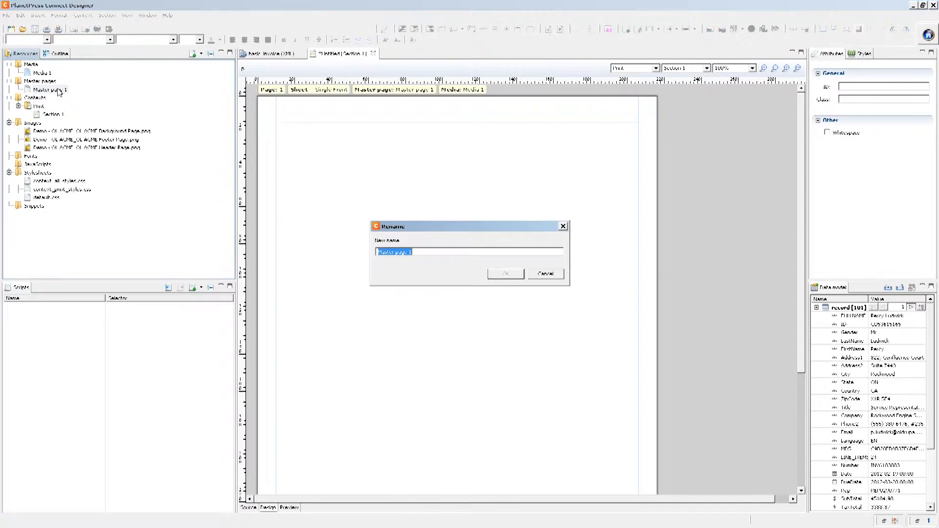
{"action": "type", "text": "Single"}
{"action": "left_click", "coordinate": [505, 272]}
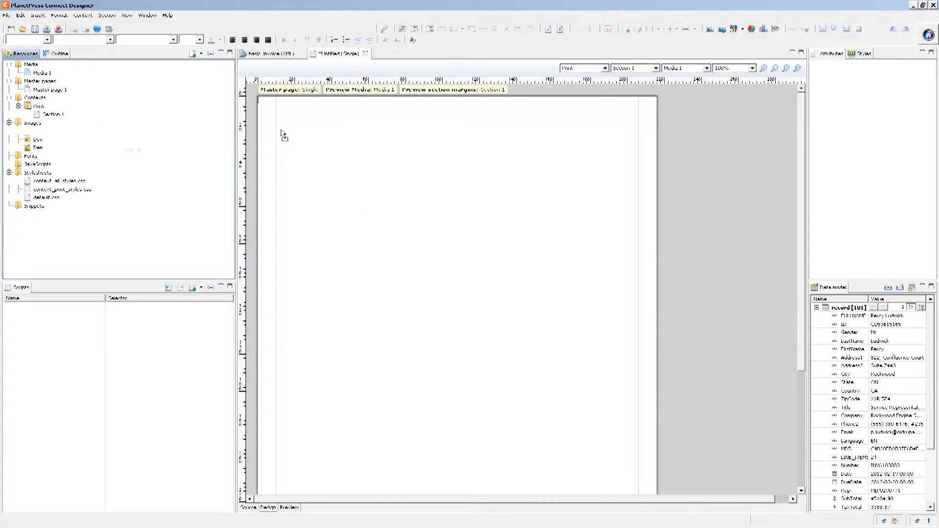
- Place the Background Page image on the Single master page with both its X and Y offsets at 0mm
{"action": "left_click", "coordinate": [353, 153]}
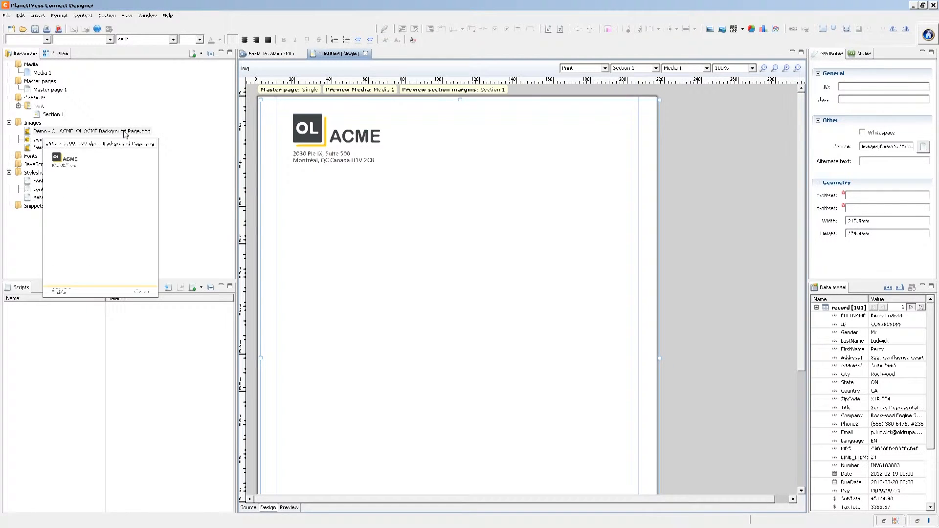
{"action": "left_click", "coordinate": [878, 195]}
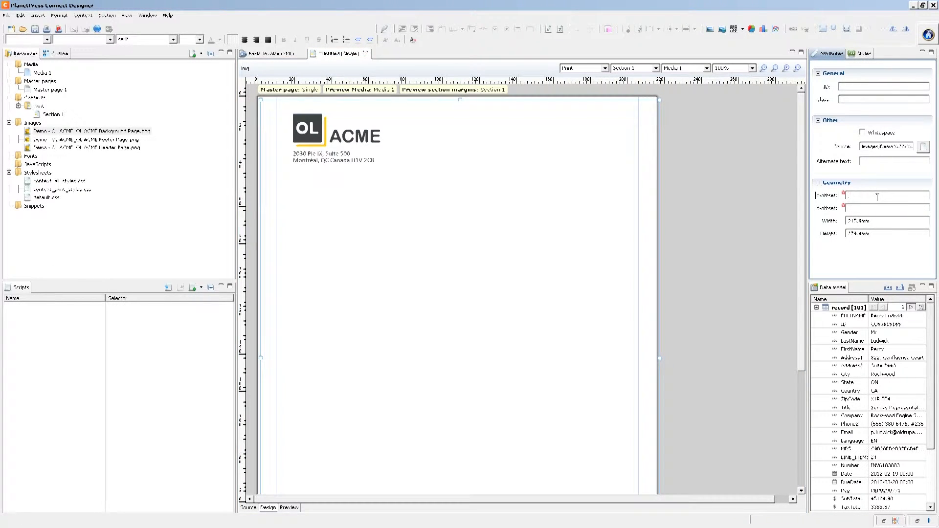
{"action": "type", "text": "0mm"}
{"action": "key", "text": "Tab"}
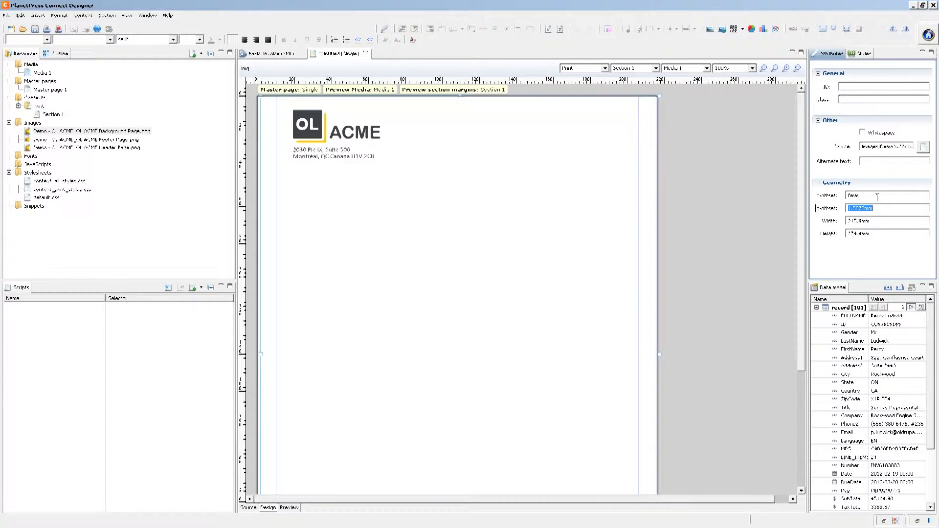
{"action": "type", "text": "0mm"}
{"action": "key", "text": "Tab"}
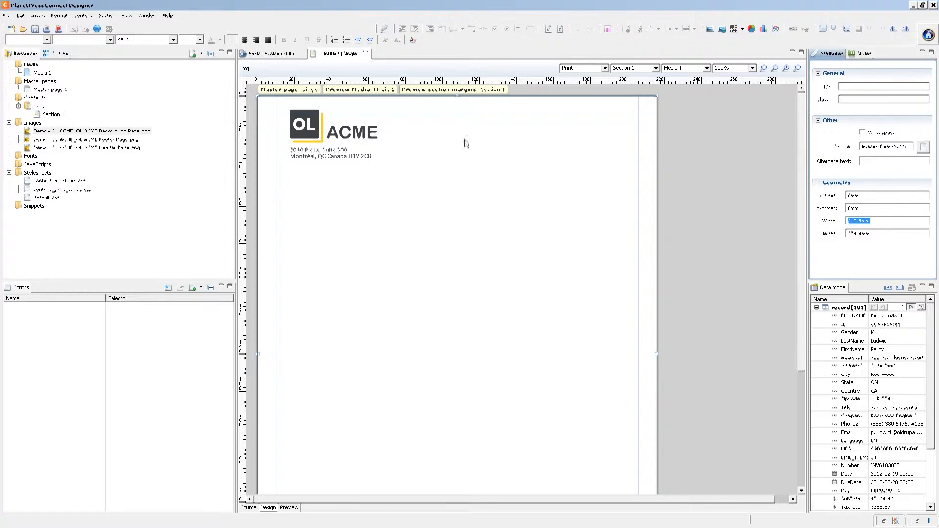
- Set the background image's width to 100% on the Single master page
{"action": "left_click", "coordinate": [863, 220]}
{"action": "double_click", "coordinate": [871, 221]}
{"action": "type", "text": "100%"}
{"action": "left_click_drag", "start_coordinate": [803, 244], "coordinate": [801, 128]}
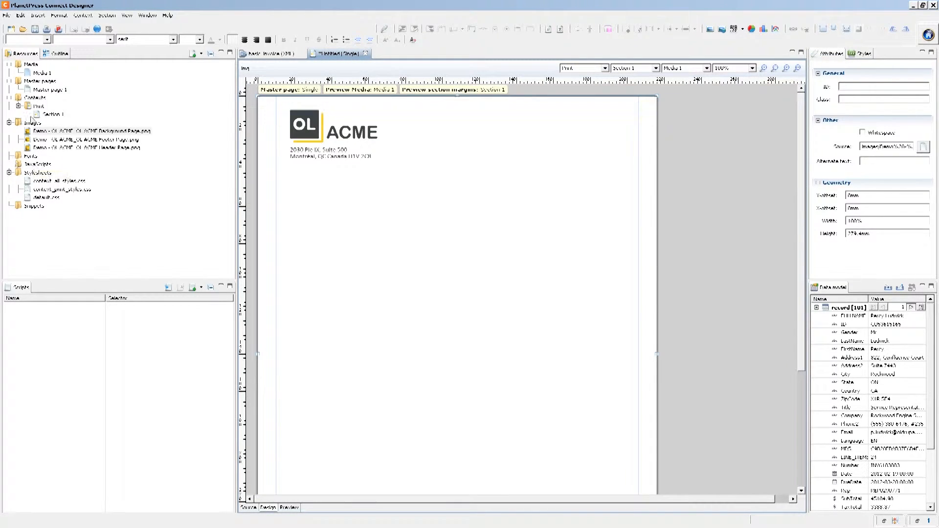
- Open Section 1 and enter the filler text "asdfasdfasdfasdf" at its start, followed by a run of blank lines
{"action": "double_click", "coordinate": [48, 115]}
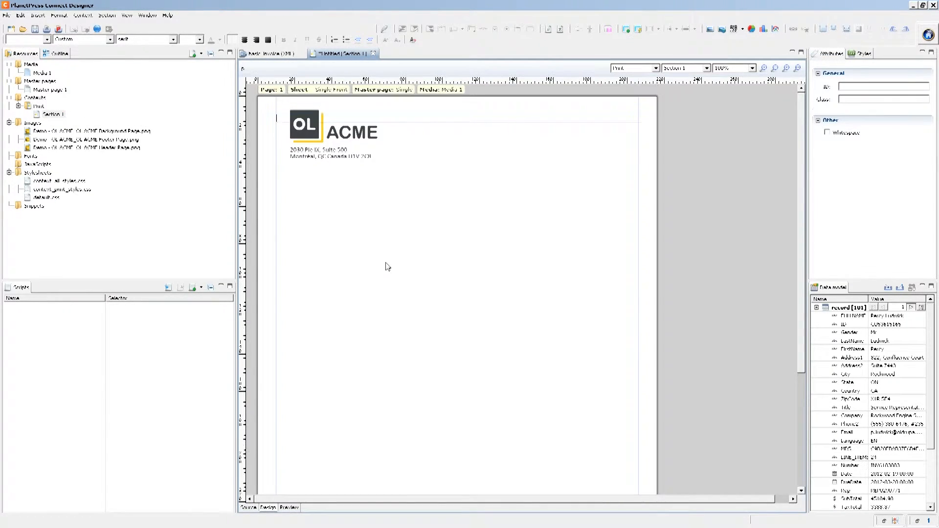
{"action": "left_click_drag", "start_coordinate": [801, 130], "coordinate": [734, 140]}
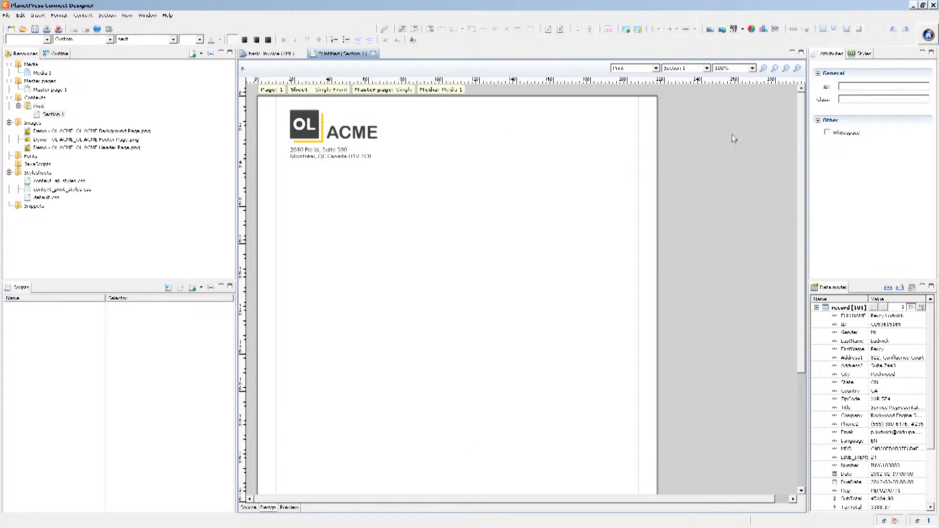
{"action": "left_click", "coordinate": [315, 177]}
{"action": "type", "text": "asdfasdfasdfasdf"}
{"action": "key", "text": "Return"}
{"action": "key", "text": "Return"}
{"action": "key", "text": "Return"}
{"action": "key", "text": "Return"}
{"action": "key", "text": "Return"}
{"action": "key", "text": "Return"}
{"action": "key", "text": "Return"}
{"action": "key", "text": "Return"}
{"action": "key", "text": "Return"}
{"action": "key", "text": "Return"}
{"action": "key", "text": "Return"}
{"action": "key", "text": "Return"}
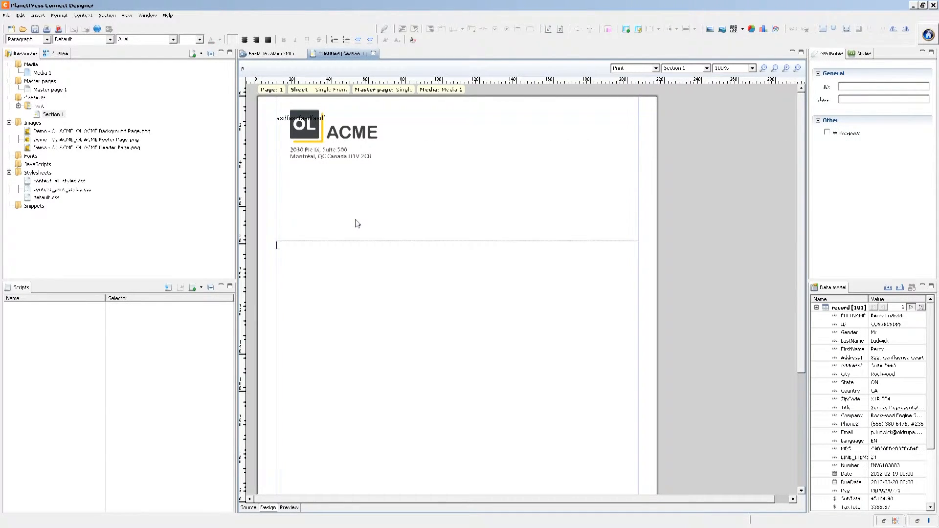
- Add more short filler words on separate lines plus blank lines until Section 1 flows onto a second page
{"action": "type", "text": "dfasdf as sdf asd fasd fa sdf asdf asdf fasd fasd f"}
{"action": "key", "text": "Return"}
{"action": "key", "text": "Return"}
{"action": "key", "text": "Return"}
{"action": "key", "text": "Return"}
{"action": "key", "text": "Return"}
{"action": "key", "text": "Return"}
{"action": "key", "text": "Return"}
{"action": "key", "text": "Return"}
{"action": "key", "text": "Return"}
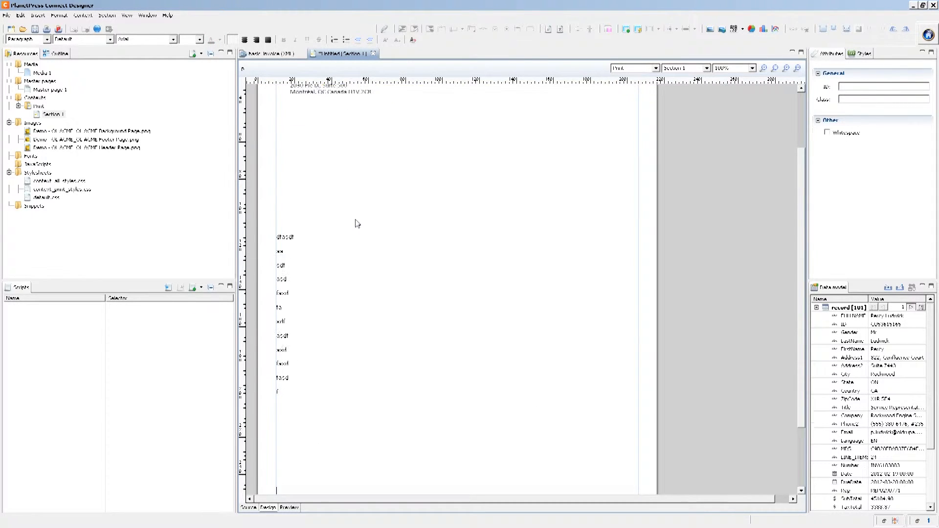
{"action": "key", "text": "Return"}
{"action": "key", "text": "Return"}
{"action": "key", "text": "Return"}
{"action": "key", "text": "Return"}
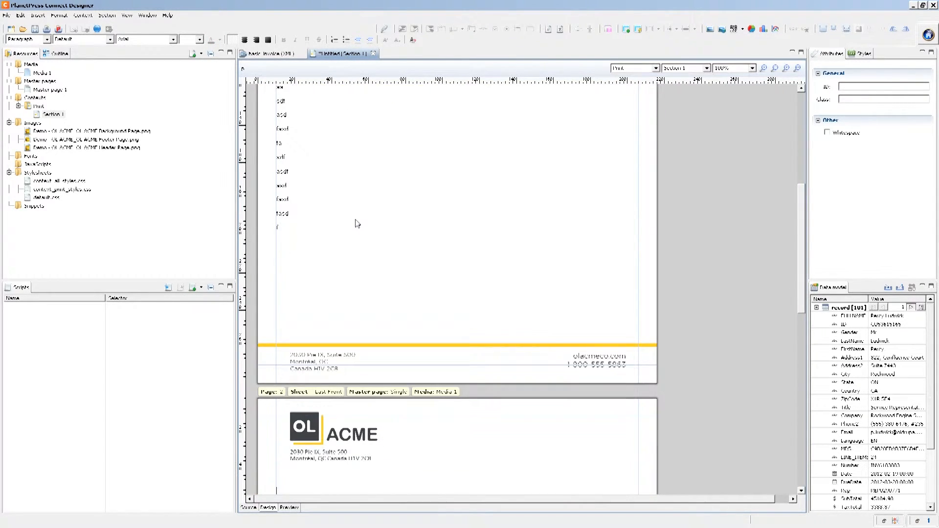
- Enter the filler text "asdfasd" at the first page's footer and compare the text flow against the header and footer artwork
{"action": "key", "text": "ctrl+Home"}
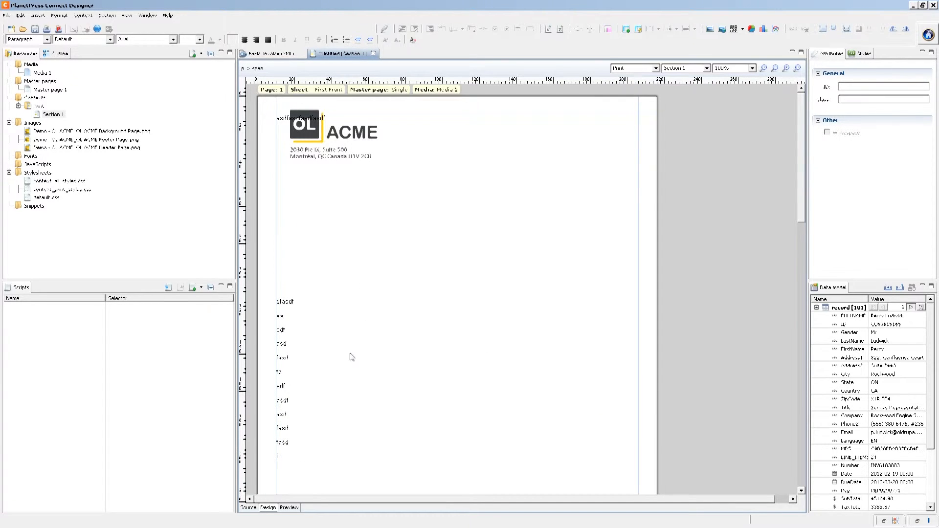
{"action": "key", "text": "ctrl+End"}
{"action": "left_click_drag", "start_coordinate": [801, 411], "coordinate": [817, 138]}
{"action": "mouse_move", "coordinate": [816, 139]}
{"action": "left_mouse_down"}
{"action": "mouse_move", "coordinate": [811, 293]}
{"action": "mouse_move", "coordinate": [802, 143]}
{"action": "left_mouse_up"}
{"action": "scroll", "coordinate": [386, 308], "scroll_direction": "down", "scroll_amount": 10}
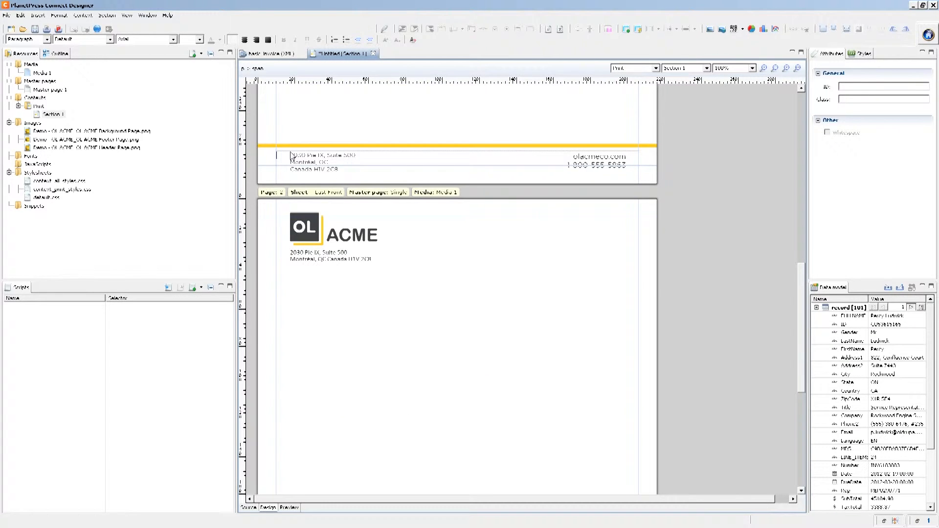
{"action": "type", "text": "asdfasd"}
{"action": "scroll", "coordinate": [315, 213], "scroll_direction": "up", "scroll_amount": 10}
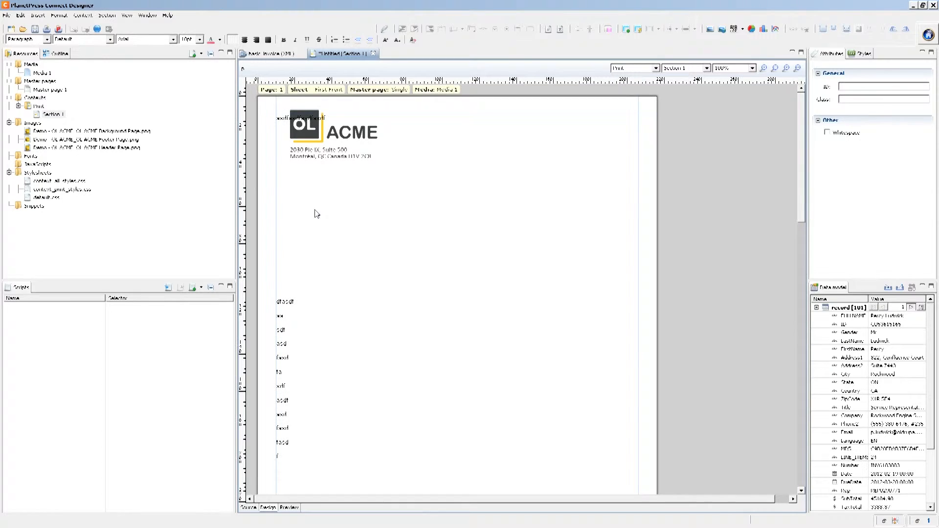
- Set the Single master page's header margin to 50 mm and check where Section 1's text starts relative to the header artwork
{"action": "right_click", "coordinate": [47, 91]}
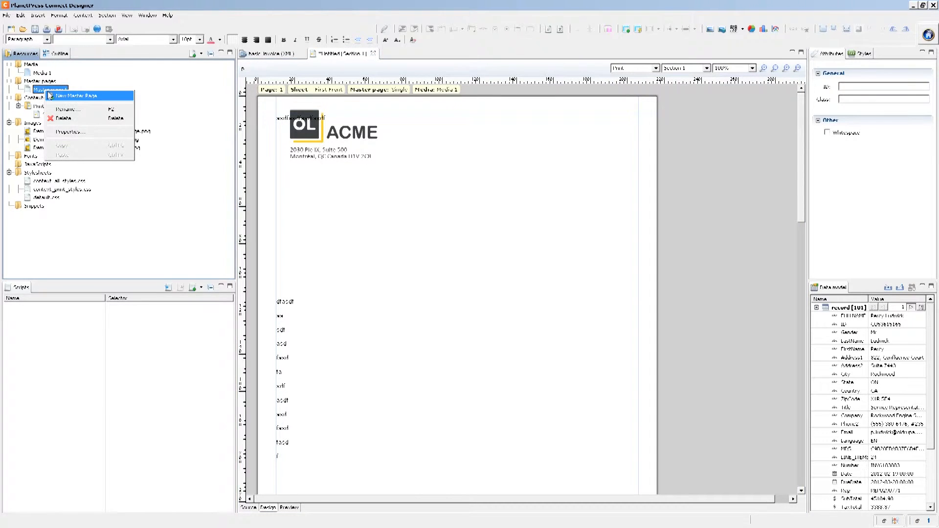
{"action": "left_click", "coordinate": [73, 132]}
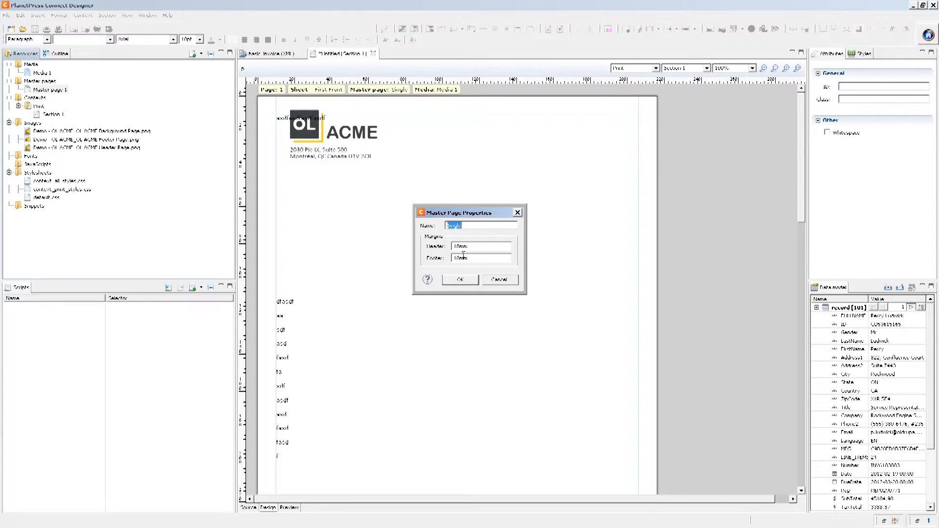
{"action": "left_click_drag", "start_coordinate": [464, 246], "coordinate": [429, 245]}
{"action": "type", "text": "55"}
{"action": "type", "text": "5"}
{"action": "left_click", "coordinate": [461, 279]}
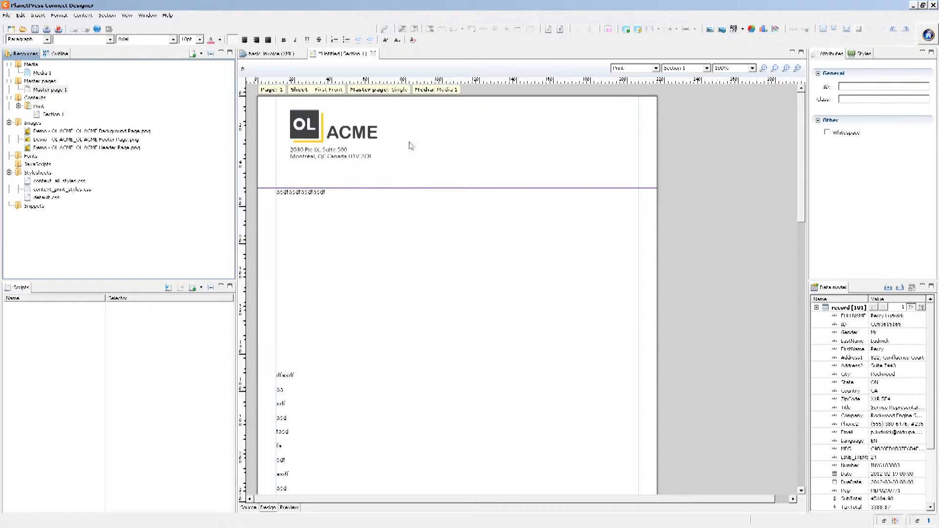
{"action": "left_click", "coordinate": [297, 193]}
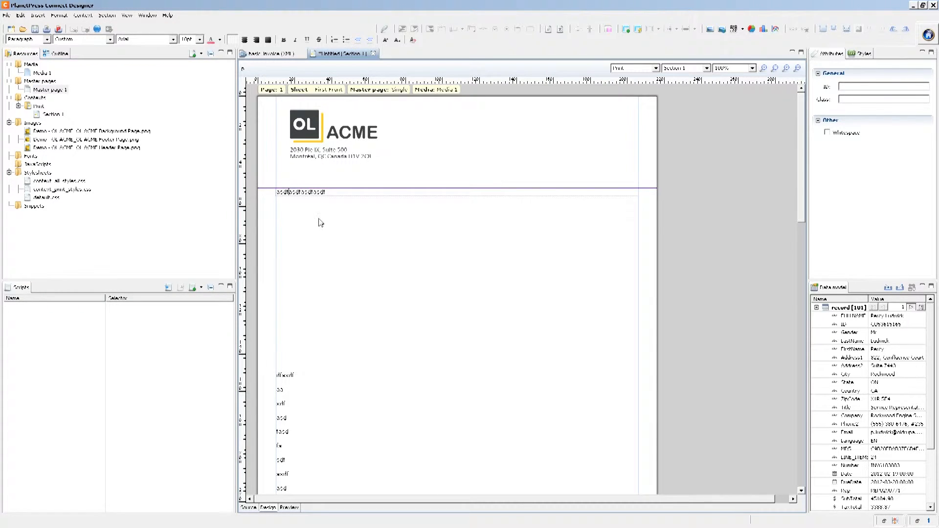
{"action": "scroll", "coordinate": [319, 223], "scroll_direction": "down", "scroll_amount": 4}
{"action": "scroll", "coordinate": [303, 321], "scroll_direction": "up", "scroll_amount": 4}
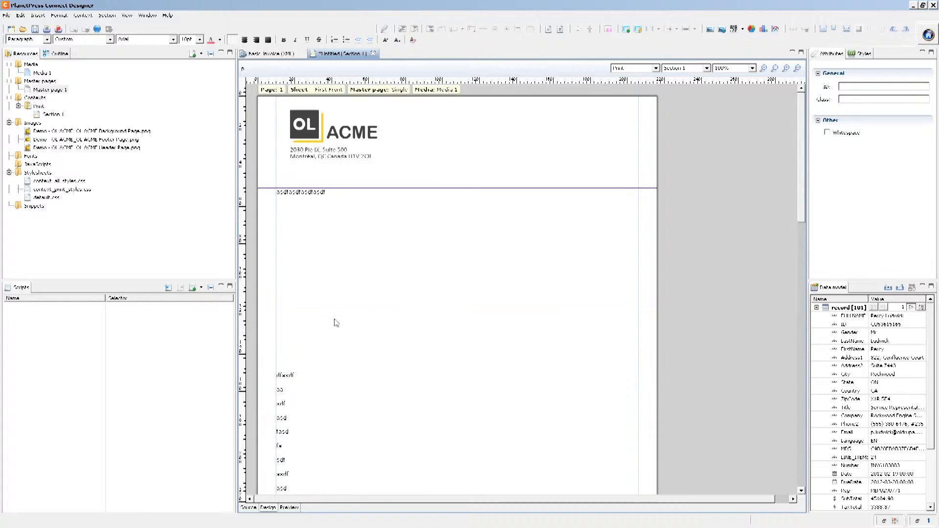
- Set the Single master page's header margin to 35 mm and its footer margin to 40 mm
{"action": "left_click", "coordinate": [49, 90]}
{"action": "right_click", "coordinate": [49, 90]}
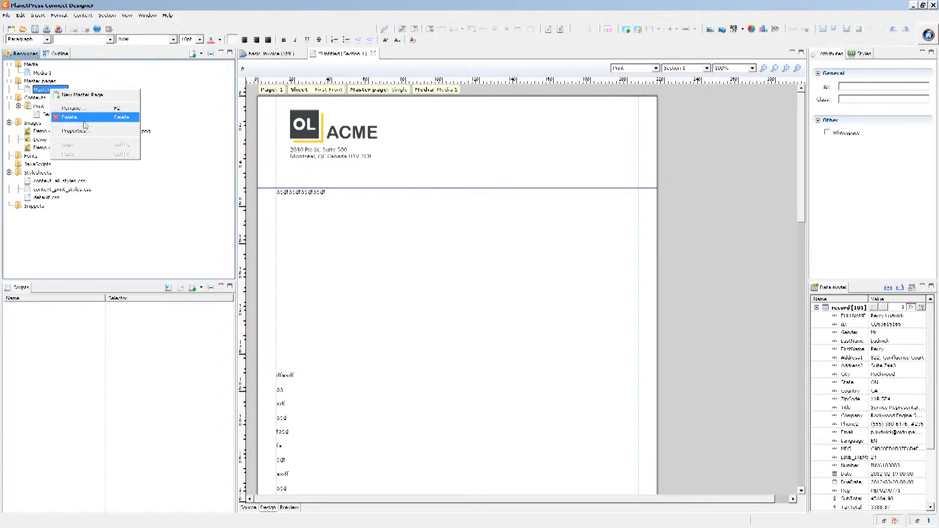
{"action": "left_click", "coordinate": [75, 130]}
{"action": "double_click", "coordinate": [459, 246]}
{"action": "type", "text": "35mm"}
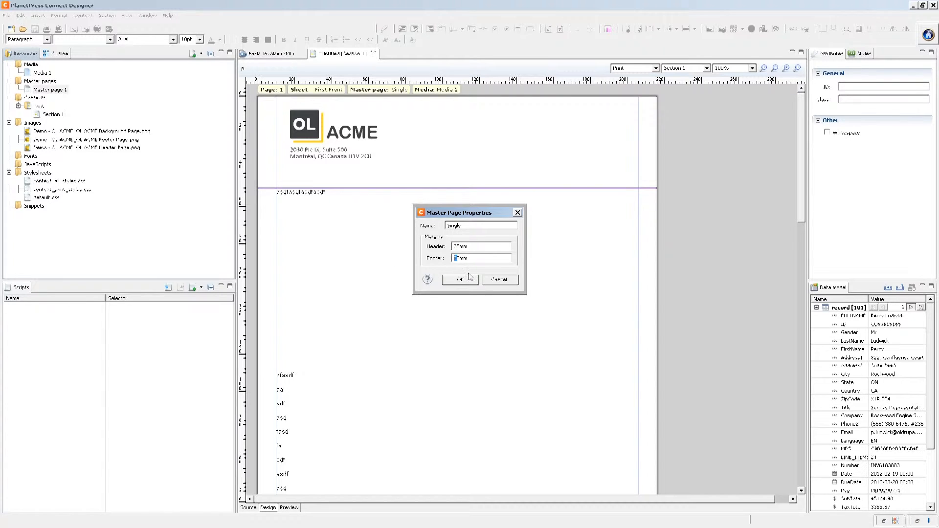
{"action": "type", "text": "4"}
{"action": "left_click", "coordinate": [459, 279]}
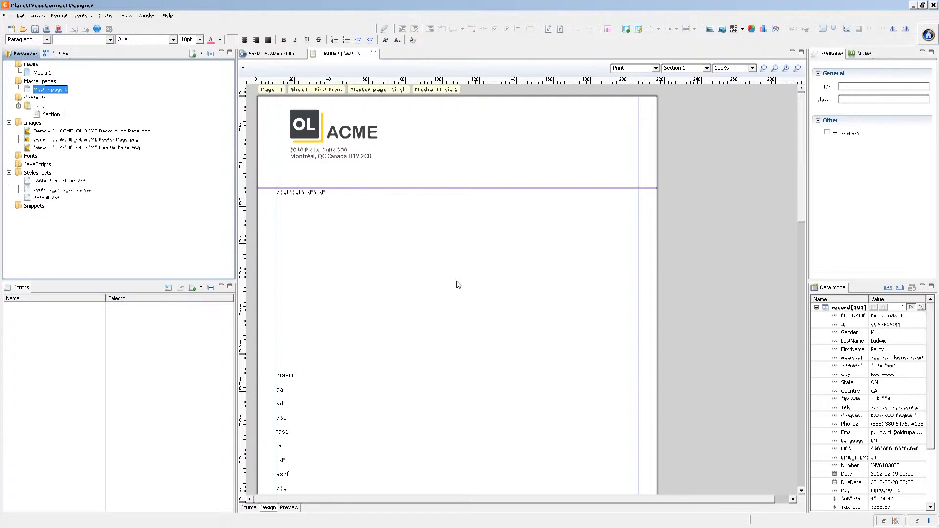
- Examine how Section 1's filler text flows around the header and footer artwork on both pages
{"action": "scroll", "coordinate": [438, 256], "scroll_direction": "down", "scroll_amount": 10}
{"action": "scroll", "coordinate": [438, 256], "scroll_direction": "up", "scroll_amount": 5}
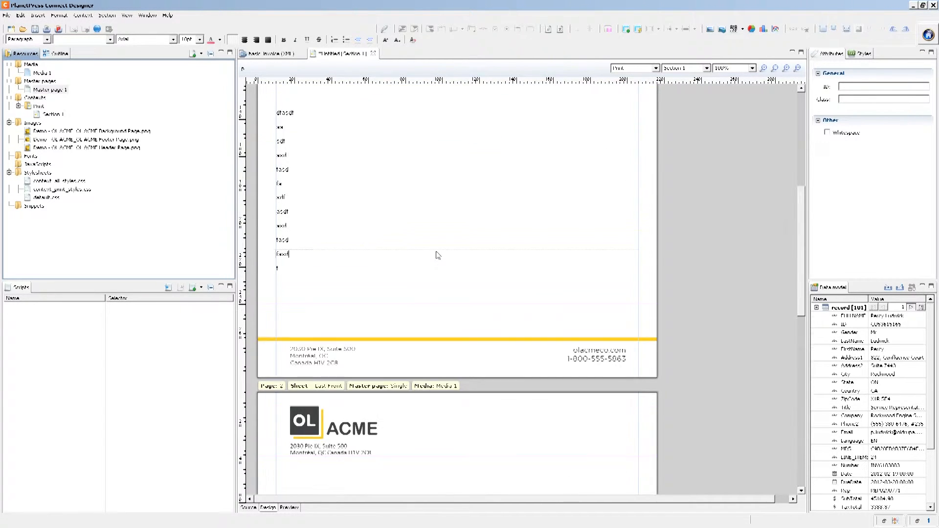
{"action": "left_click_drag", "start_coordinate": [802, 270], "coordinate": [796, 175]}
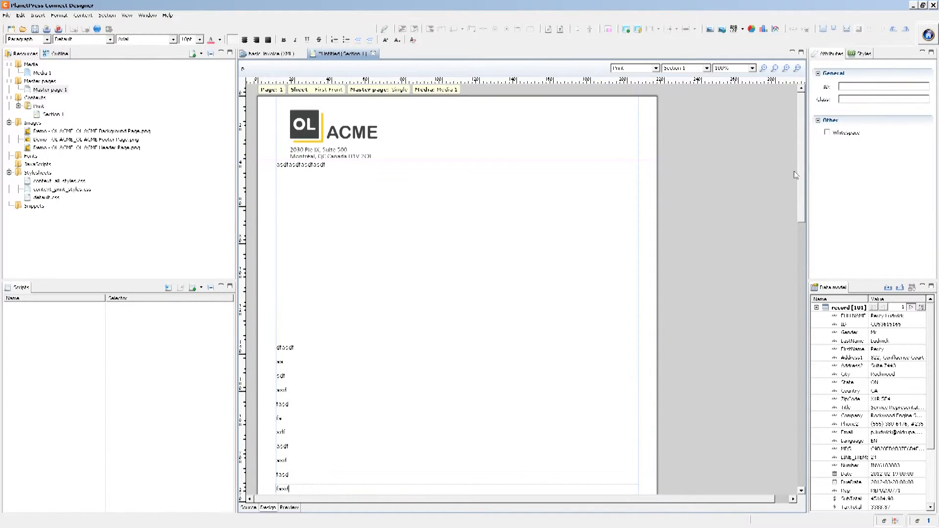
{"action": "left_click_drag", "start_coordinate": [804, 108], "coordinate": [797, 277]}
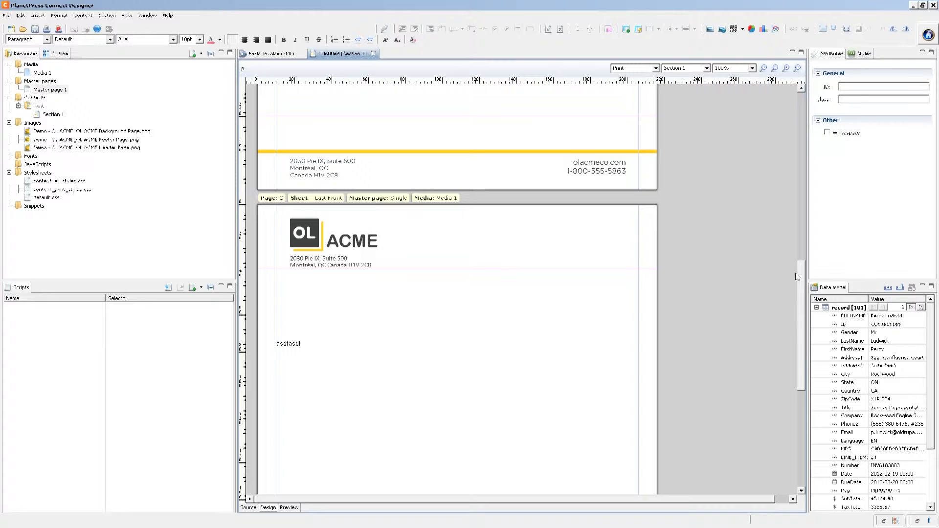
{"action": "left_click", "coordinate": [336, 315]}
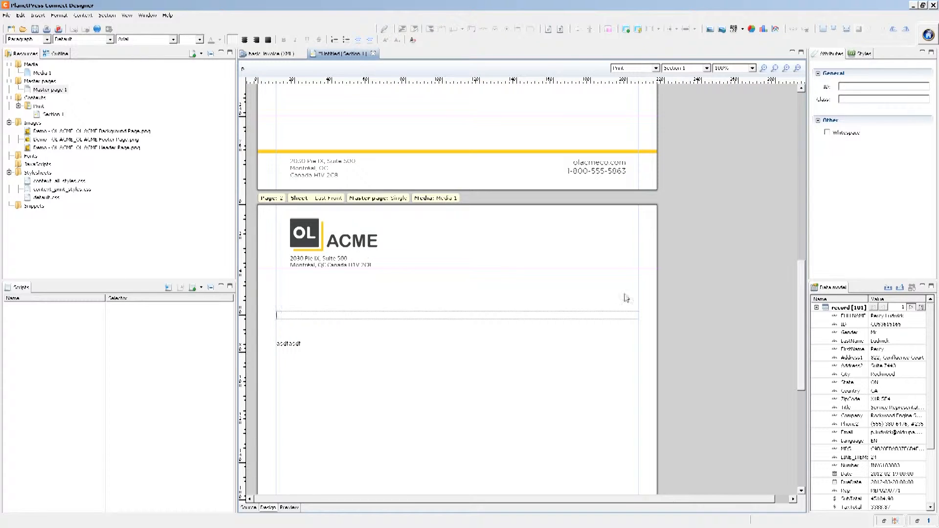
{"action": "left_click_drag", "start_coordinate": [800, 302], "coordinate": [806, 146]}
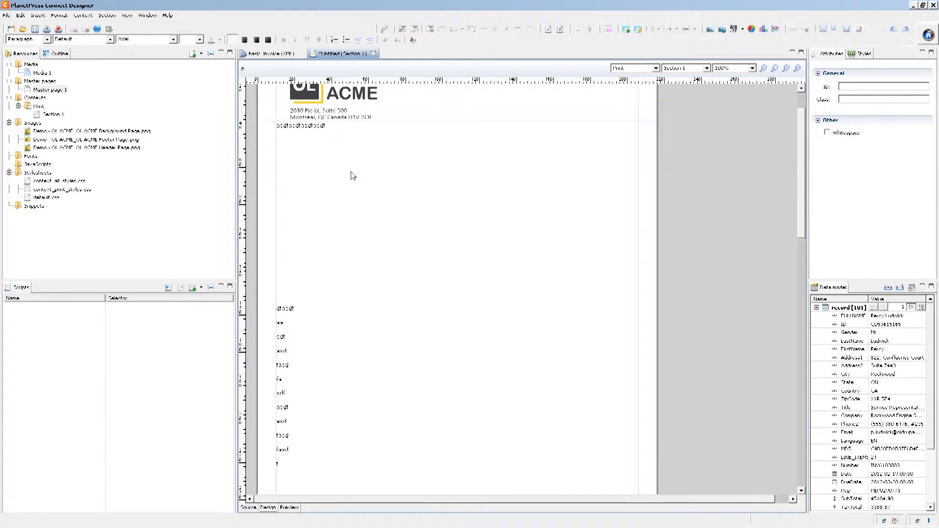
- Create a new master page named First with a 40 mm header margin
{"action": "right_click", "coordinate": [33, 81]}
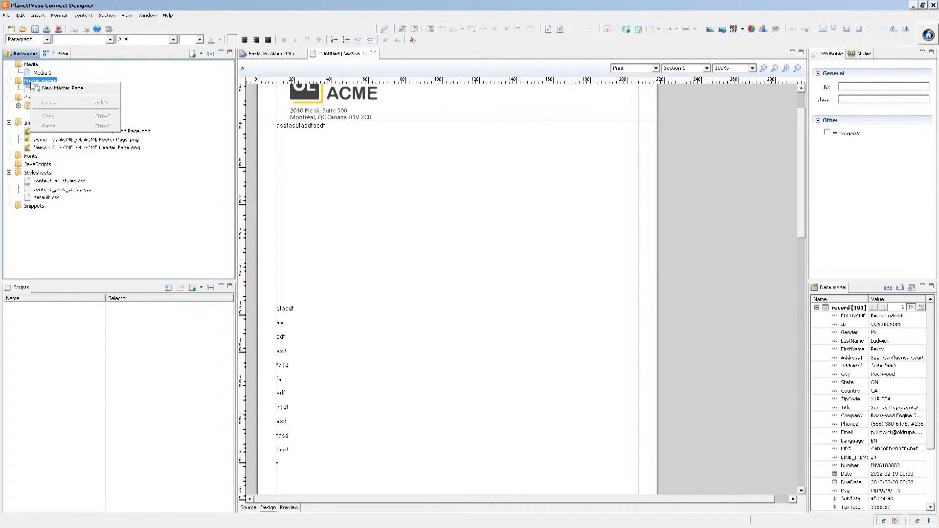
{"action": "left_click", "coordinate": [54, 88]}
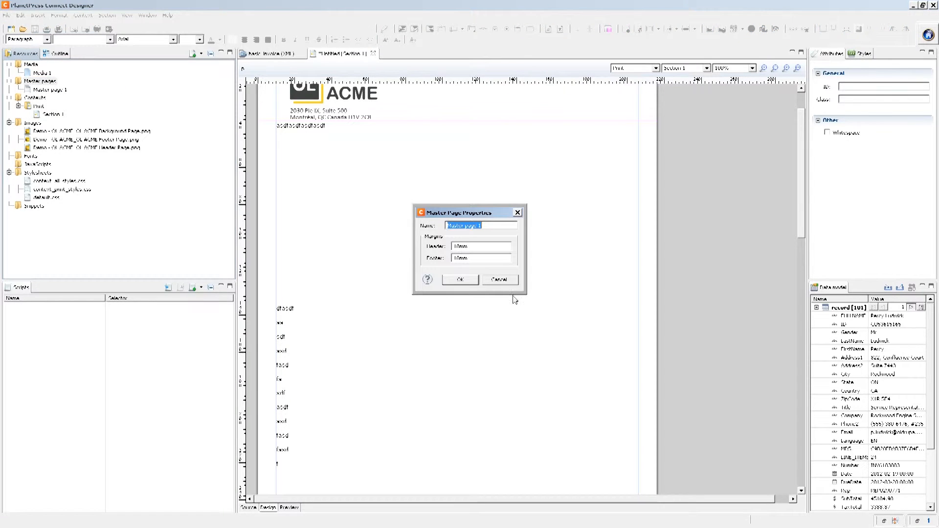
{"action": "type", "text": "H"}
{"action": "left_click_drag", "start_coordinate": [462, 247], "coordinate": [454, 247]}
{"action": "type", "text": "4"}
{"action": "left_click_drag", "start_coordinate": [462, 259], "coordinate": [454, 259]}
{"action": "left_click", "coordinate": [461, 281]}
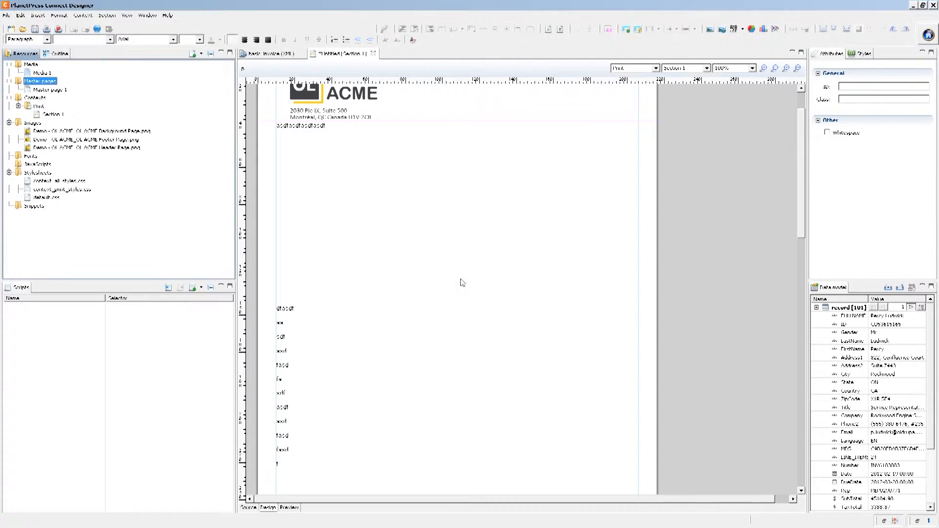
- Open the First master page and place the image "Demo - OL ACME_OL ACME Header Page.png" near its upper edge
{"action": "double_click", "coordinate": [38, 90]}
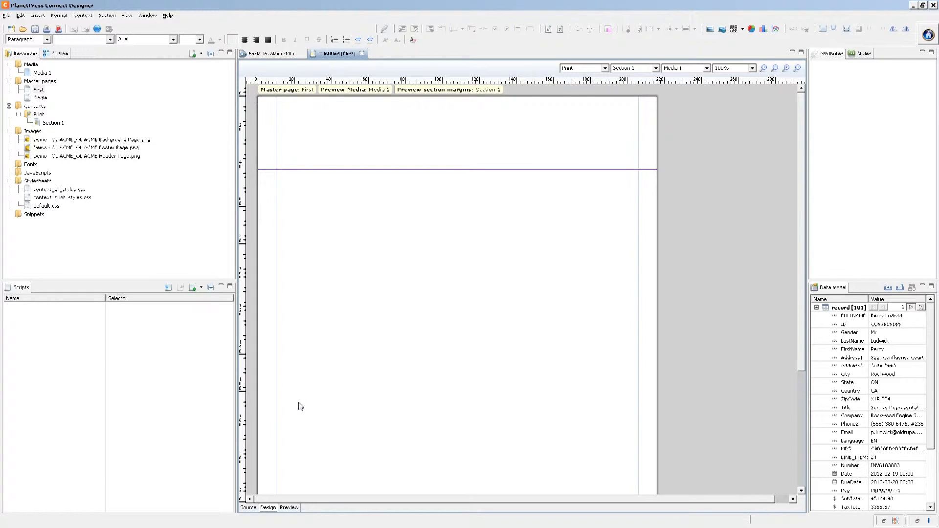
{"action": "key", "text": "alt+Tab"}
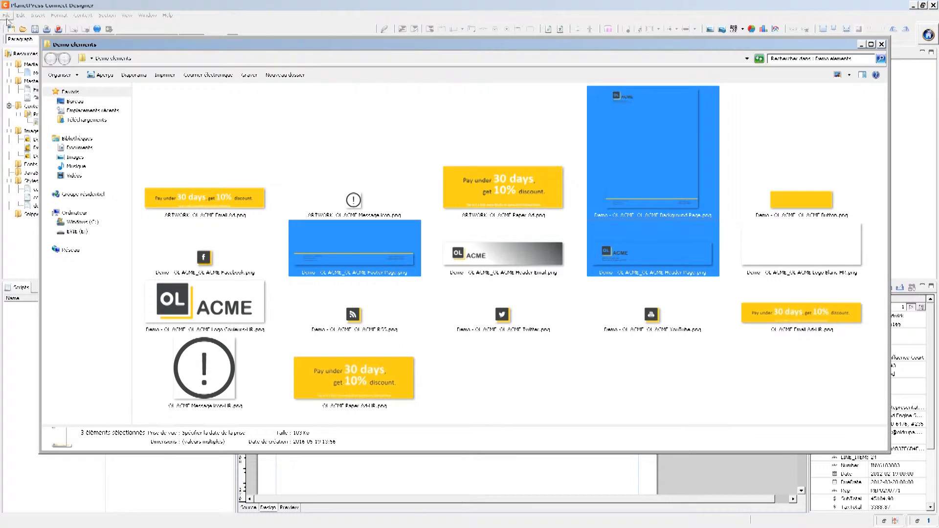
{"action": "left_click", "coordinate": [127, 4]}
{"action": "left_click_drag", "start_coordinate": [92, 156], "coordinate": [265, 114]}
- Set the header image's Y-offset and X-offset to 0 mm on the First master page and check the page down to its lower edge
{"action": "left_click", "coordinate": [339, 136]}
{"action": "left_click", "coordinate": [855, 196]}
{"action": "type", "text": "0mm"}
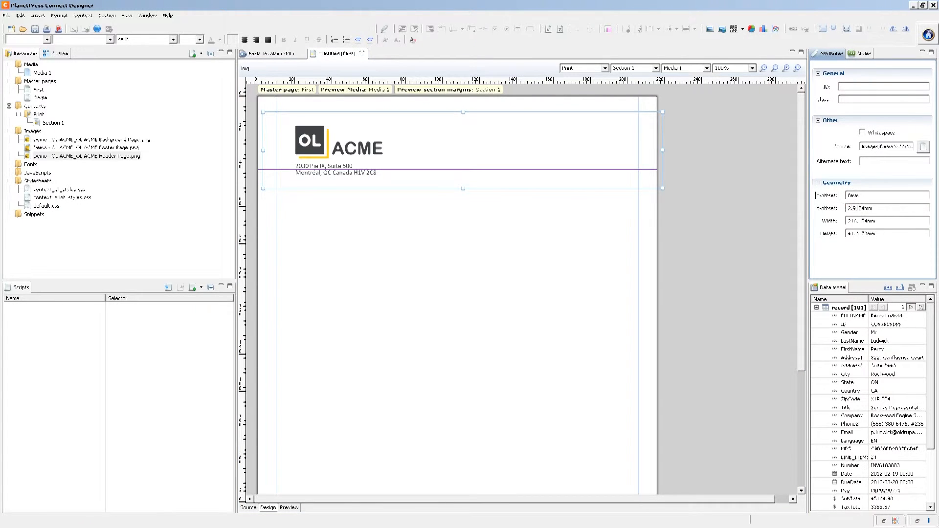
{"action": "key", "text": "Tab"}
{"action": "type", "text": "0mm"}
{"action": "left_click", "coordinate": [377, 173]}
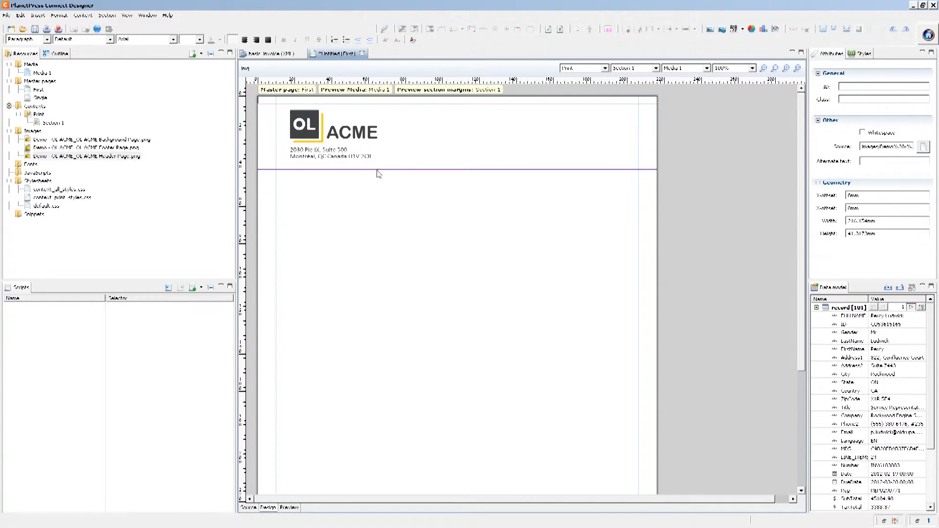
{"action": "left_click", "coordinate": [332, 138]}
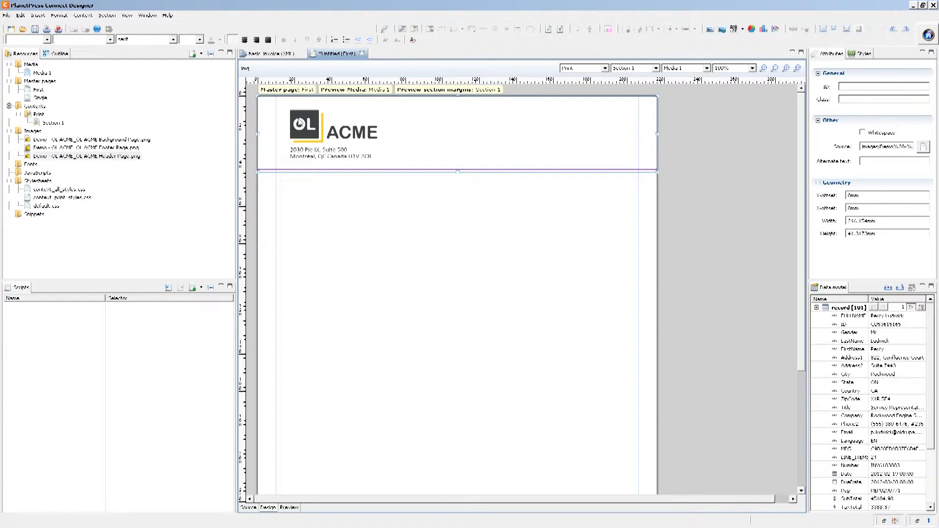
{"action": "left_click_drag", "start_coordinate": [800, 139], "coordinate": [779, 259]}
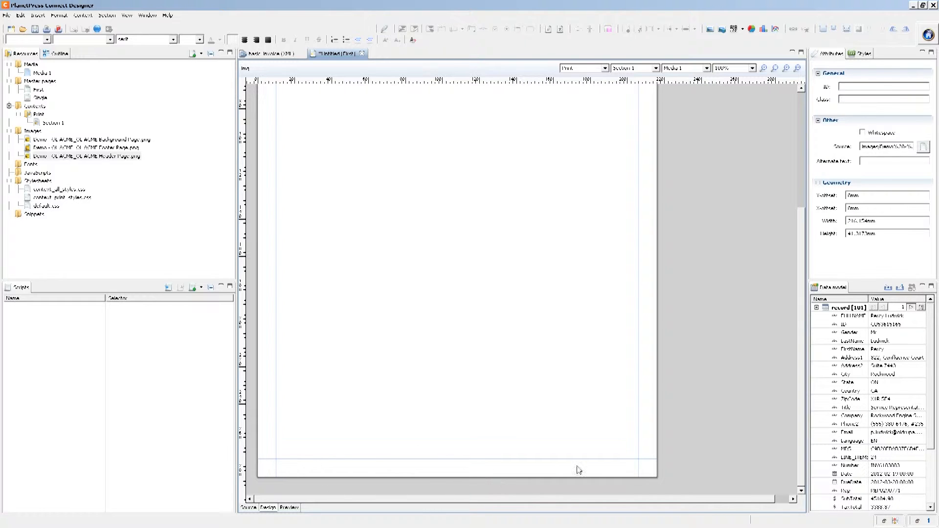
{"action": "scroll", "coordinate": [801, 362], "scroll_direction": "up", "scroll_amount": 3}
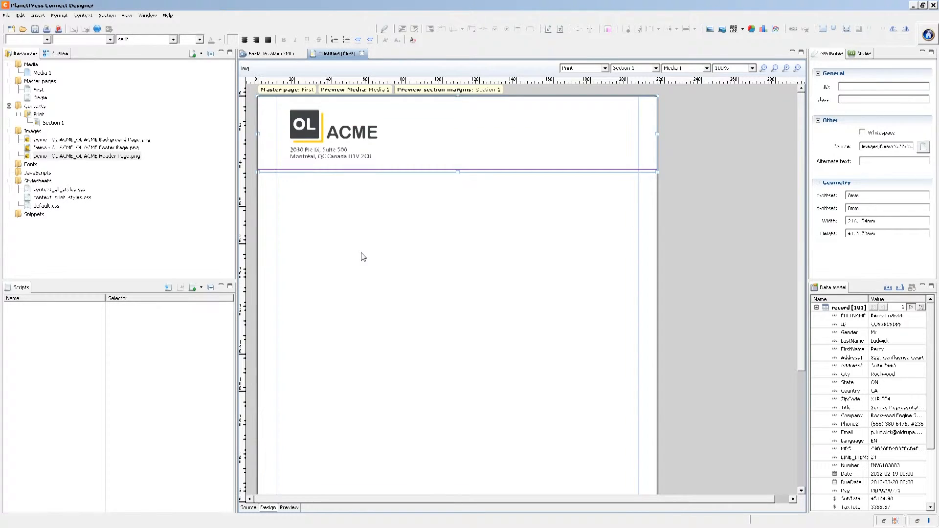
- Turn off Same for all positions in Section 1's sheet configuration, assign First as the First Sheet's front master page, and check Section 1's pages
{"action": "right_click", "coordinate": [51, 123]}
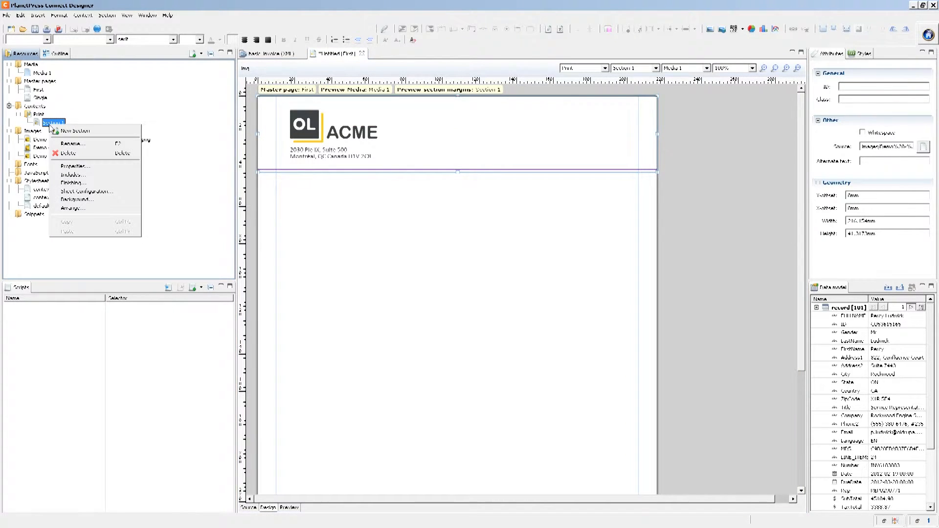
{"action": "left_click", "coordinate": [69, 194]}
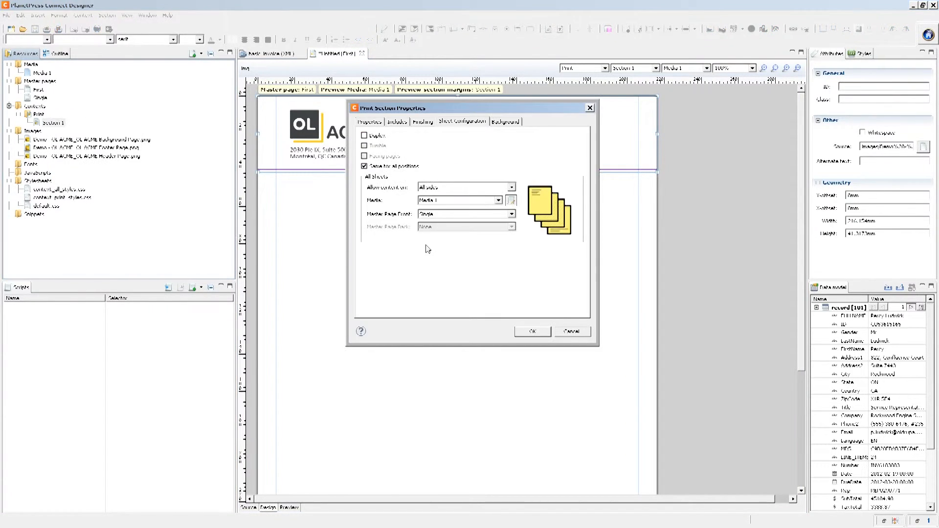
{"action": "left_click", "coordinate": [379, 168]}
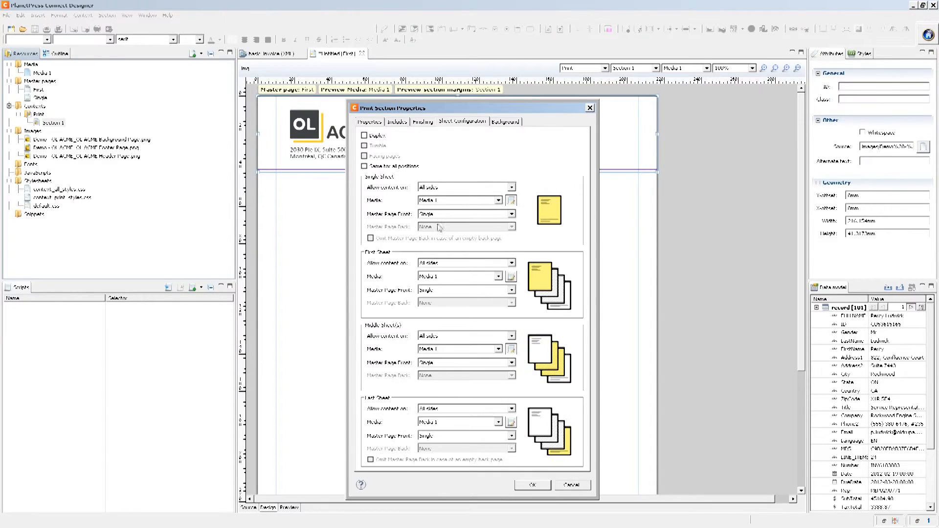
{"action": "left_click", "coordinate": [427, 291]}
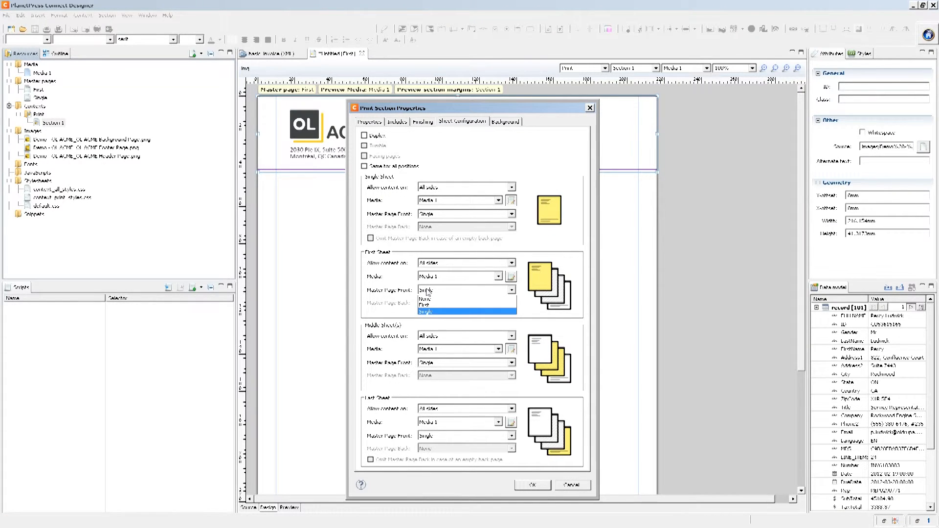
{"action": "left_click", "coordinate": [430, 291]}
{"action": "left_click", "coordinate": [429, 291]}
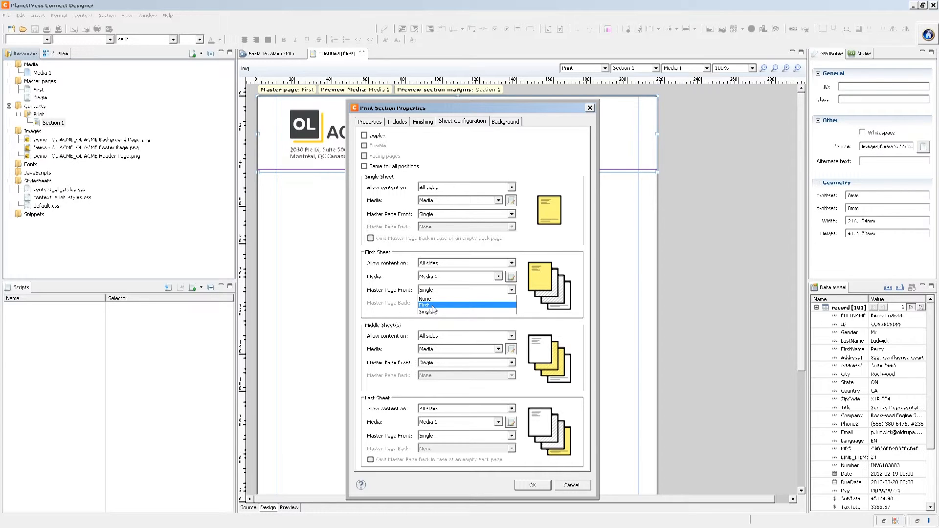
{"action": "left_click", "coordinate": [433, 305]}
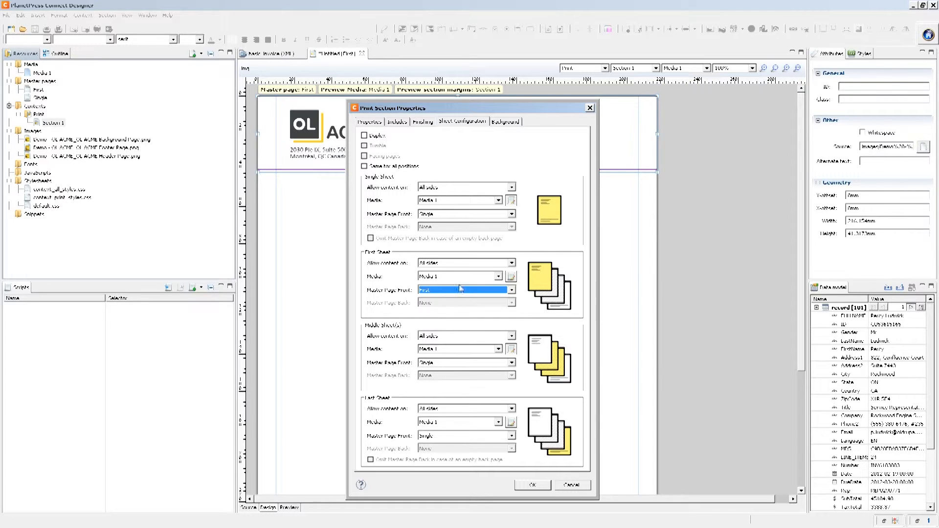
{"action": "left_click", "coordinate": [533, 485]}
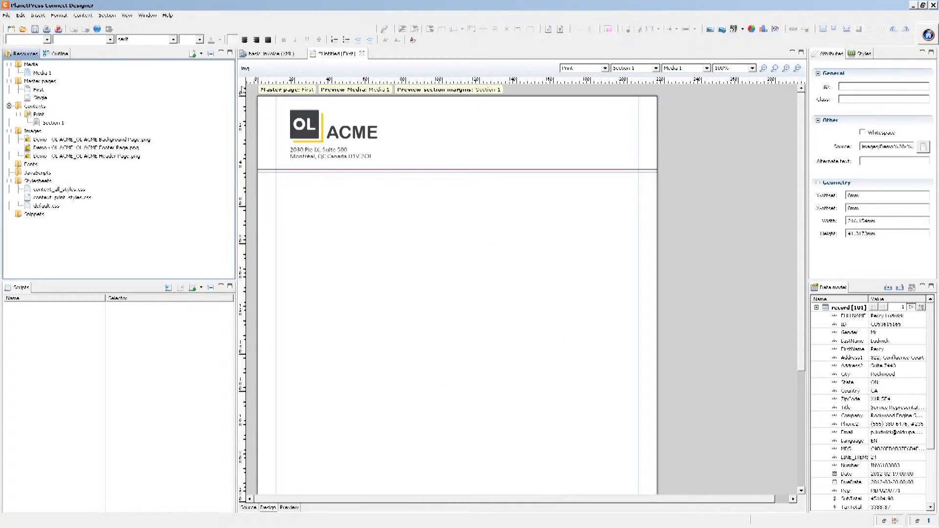
{"action": "left_click", "coordinate": [52, 124]}
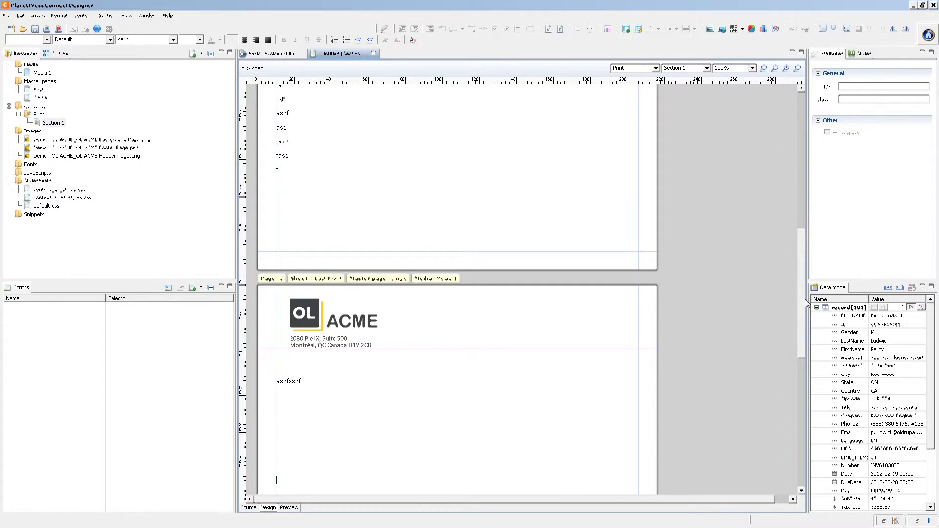
{"action": "left_click_drag", "start_coordinate": [802, 303], "coordinate": [797, 256]}
- Create a new master page named Middle
{"action": "right_click", "coordinate": [48, 124]}
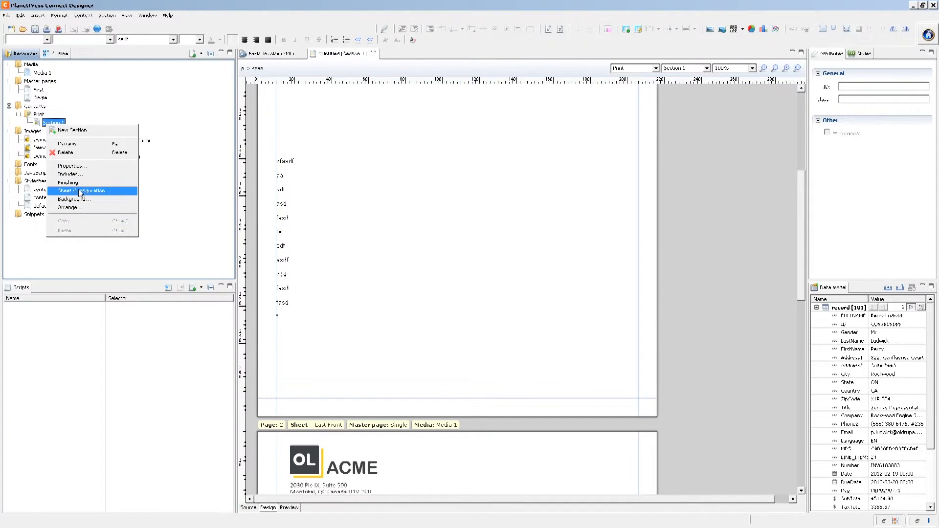
{"action": "right_click", "coordinate": [43, 82]}
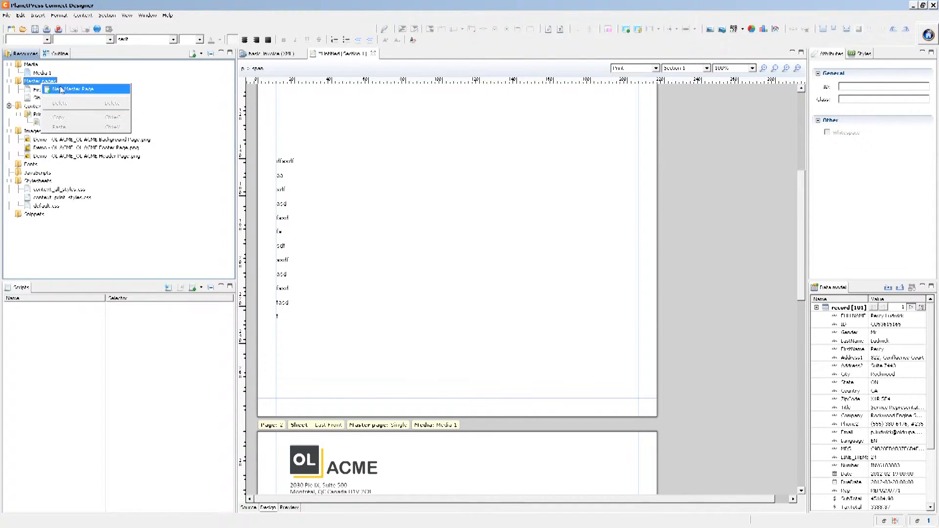
{"action": "left_click", "coordinate": [60, 89]}
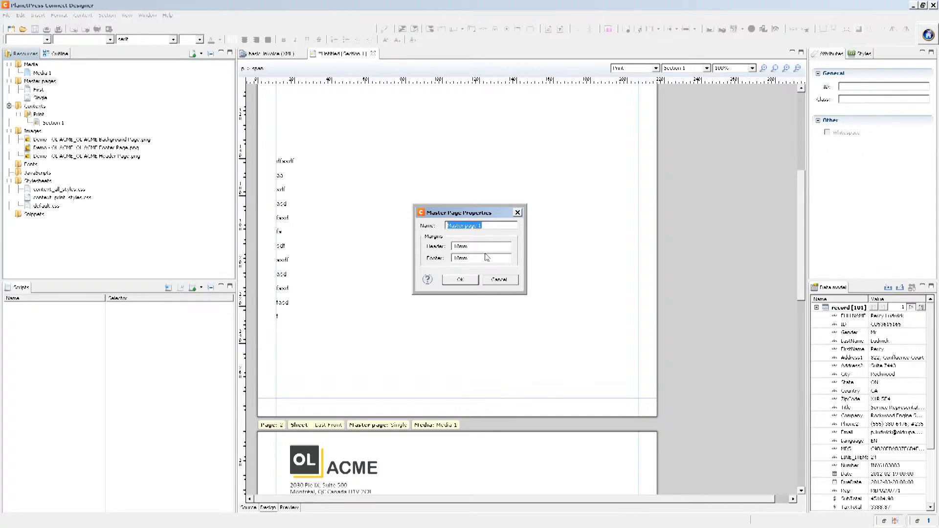
{"action": "type", "text": "Middle"}
{"action": "key", "text": "Return"}
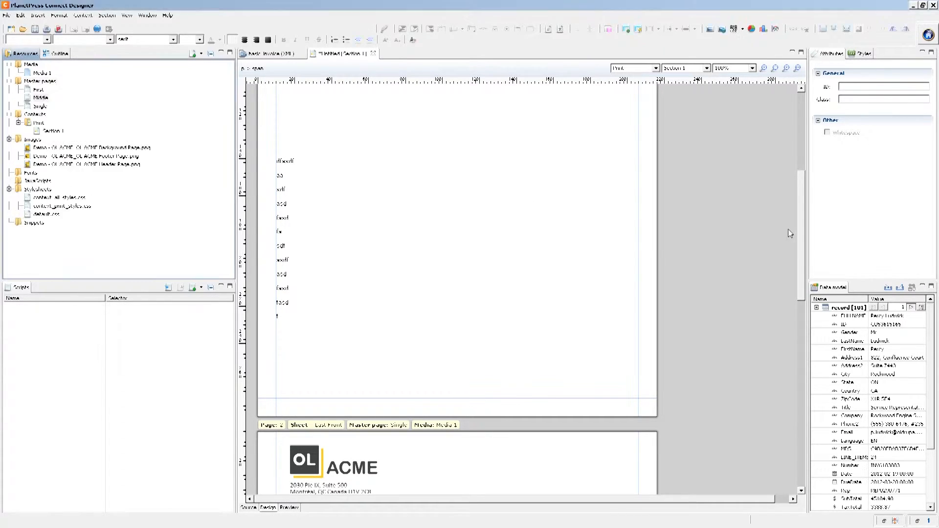
- Open the Middle master page and check it from its upper edge down to its lower edge
{"action": "double_click", "coordinate": [44, 99]}
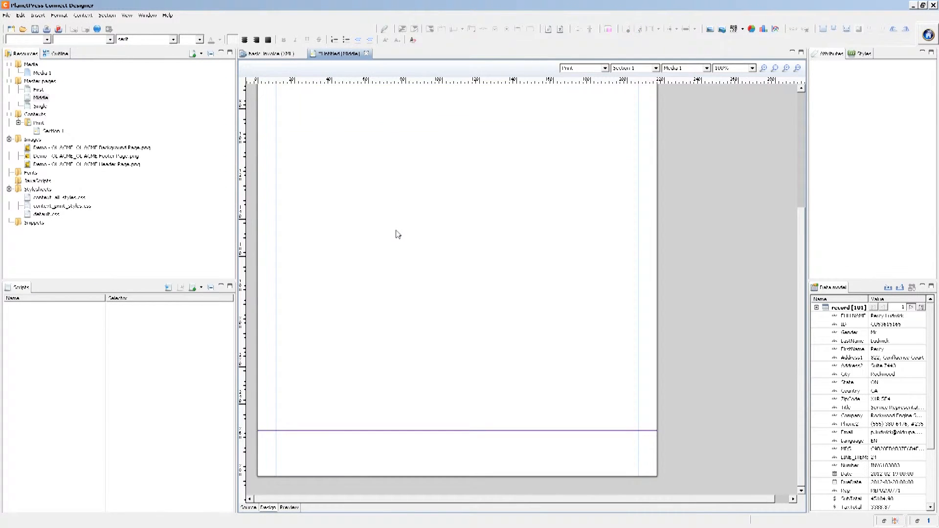
{"action": "scroll", "coordinate": [398, 235], "scroll_direction": "up", "scroll_amount": 5}
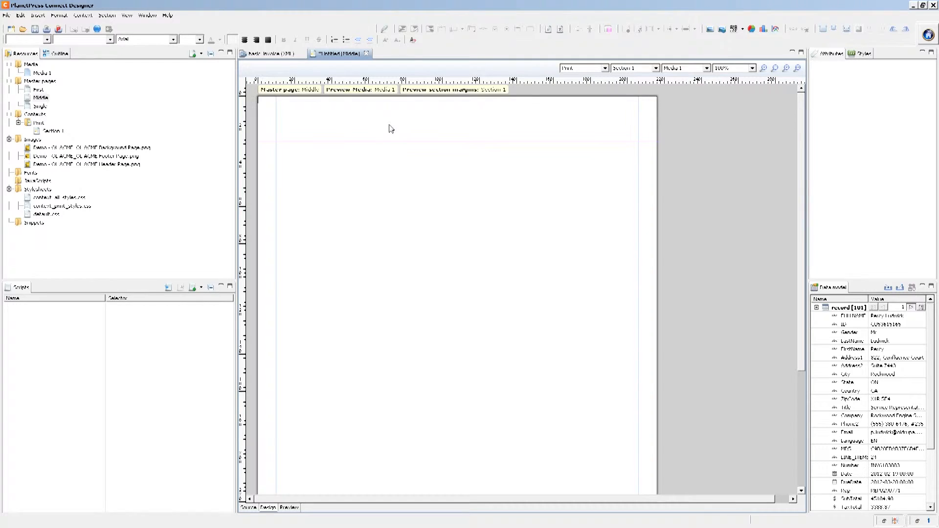
{"action": "scroll", "coordinate": [449, 159], "scroll_direction": "down", "scroll_amount": 5}
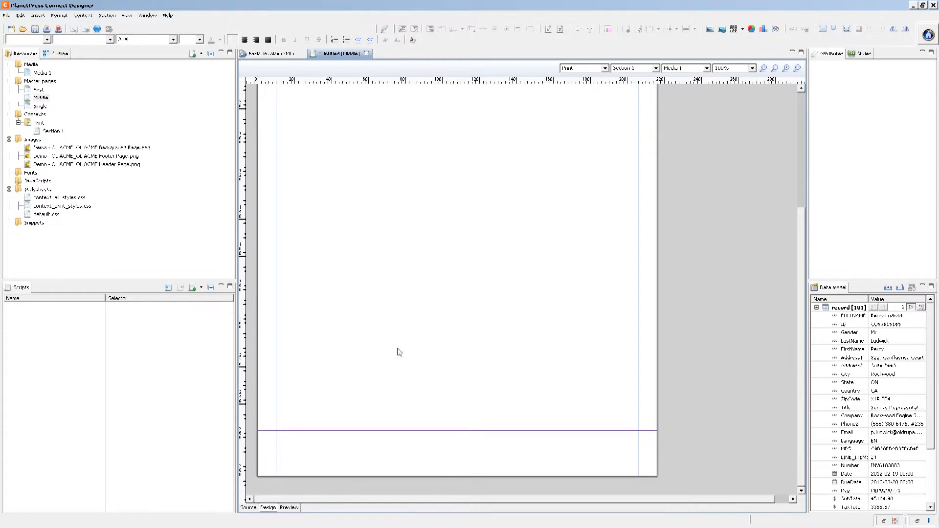
- Create a new master page named Last with a larger footer margin
{"action": "left_click", "coordinate": [40, 81]}
{"action": "right_click", "coordinate": [40, 81]}
{"action": "left_click", "coordinate": [60, 87]}
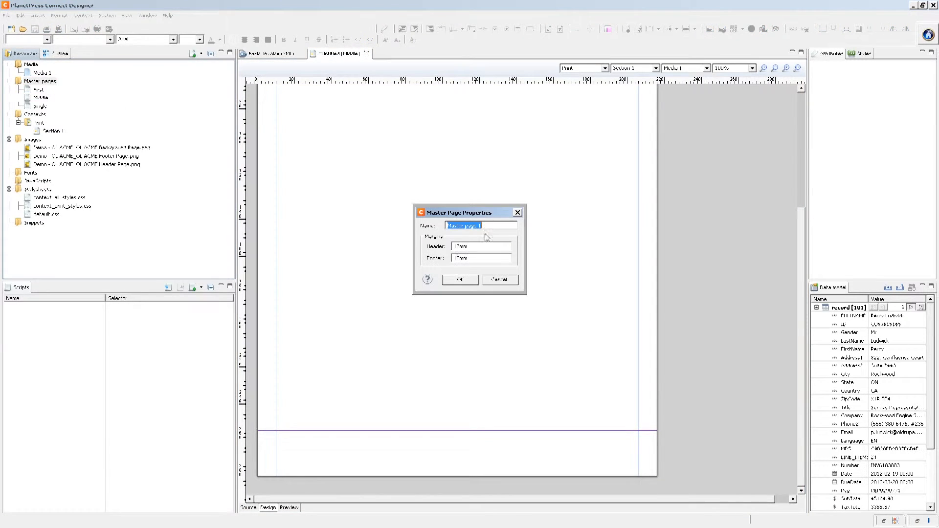
{"action": "type", "text": "Last"}
{"action": "left_click_drag", "start_coordinate": [460, 255], "coordinate": [441, 268]}
{"action": "type", "text": "20"}
{"action": "left_click", "coordinate": [460, 280]}
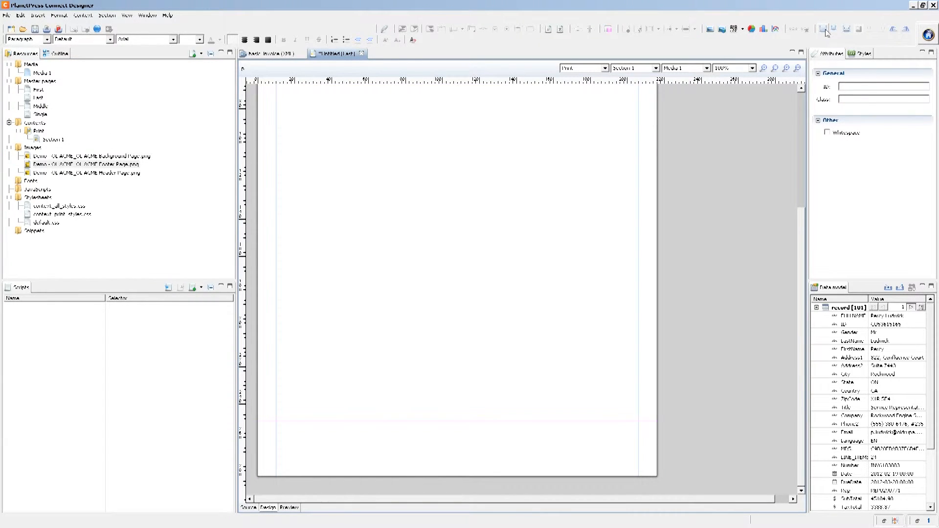
- Insert a positioned box on the Last master page and stretch it to about 238 mm wide and 40 mm high
{"action": "left_click", "coordinate": [826, 32]}
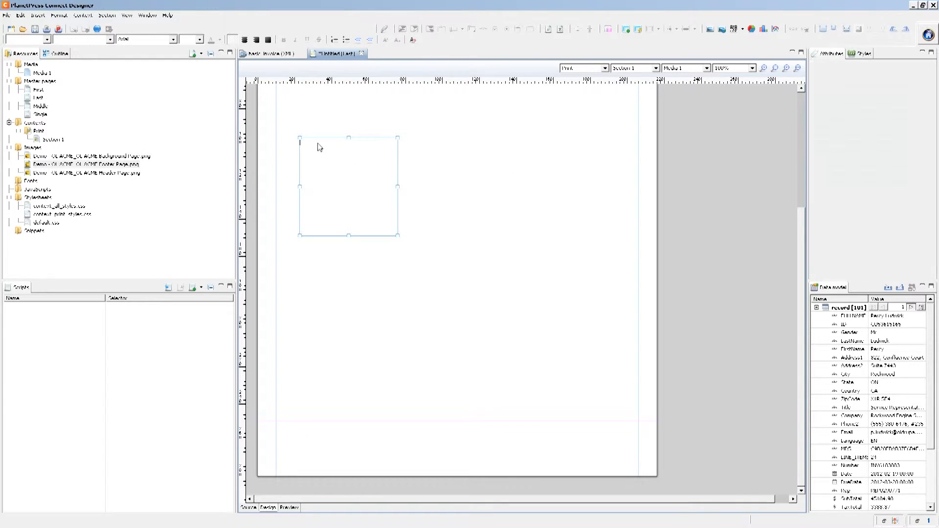
{"action": "left_click", "coordinate": [399, 236]}
{"action": "left_click", "coordinate": [380, 208]}
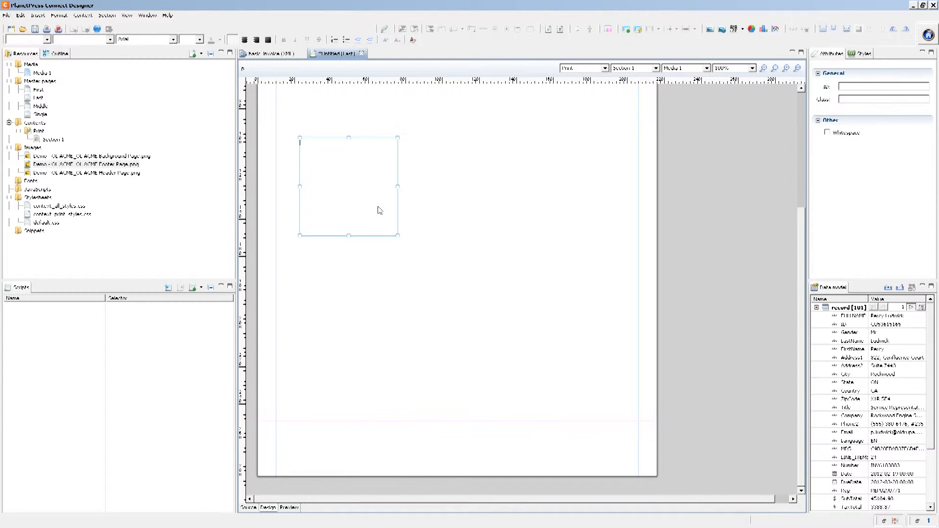
{"action": "left_click_drag", "start_coordinate": [399, 237], "coordinate": [740, 211]}
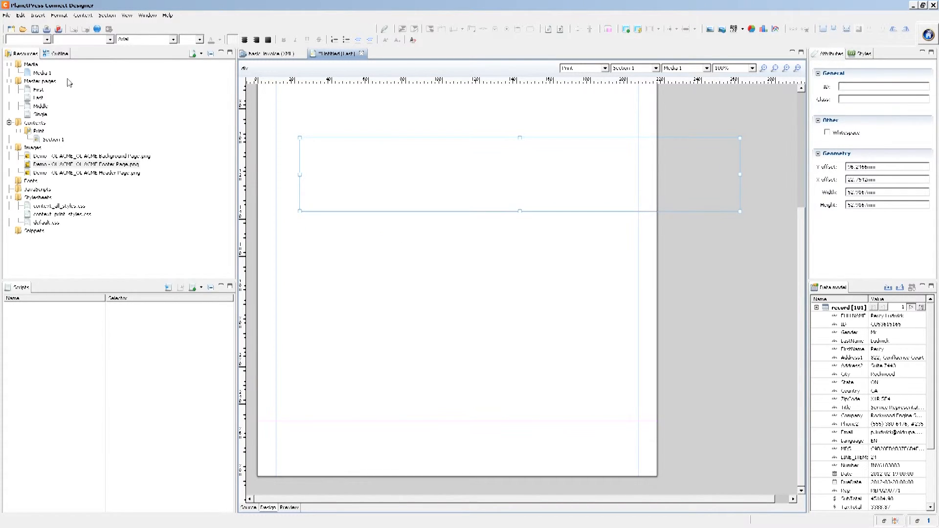
- Place the image "Demo - OL ACME_OL ACME Footer Page.png" in the box and move the box to the page's lower edge at a 0 mm X-offset
{"action": "left_click_drag", "start_coordinate": [136, 175], "coordinate": [352, 169]}
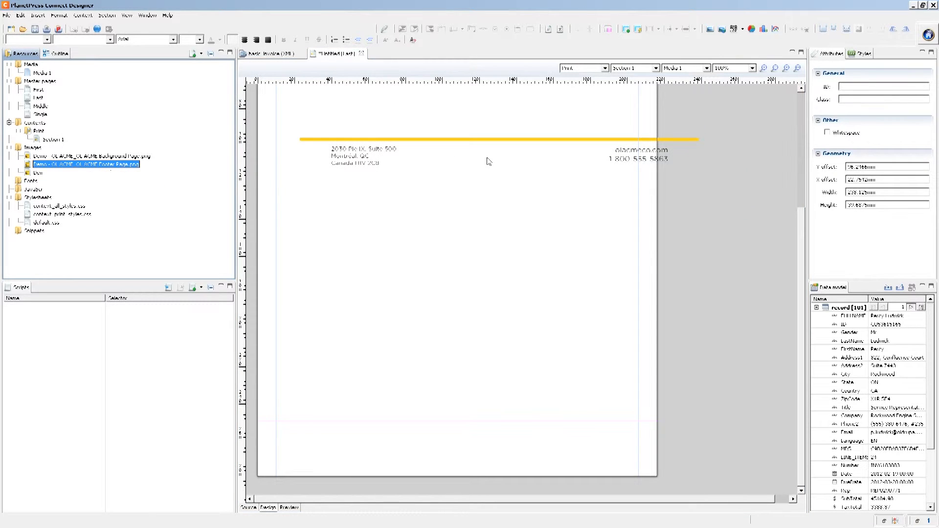
{"action": "left_click", "coordinate": [457, 151]}
{"action": "left_click", "coordinate": [245, 68]}
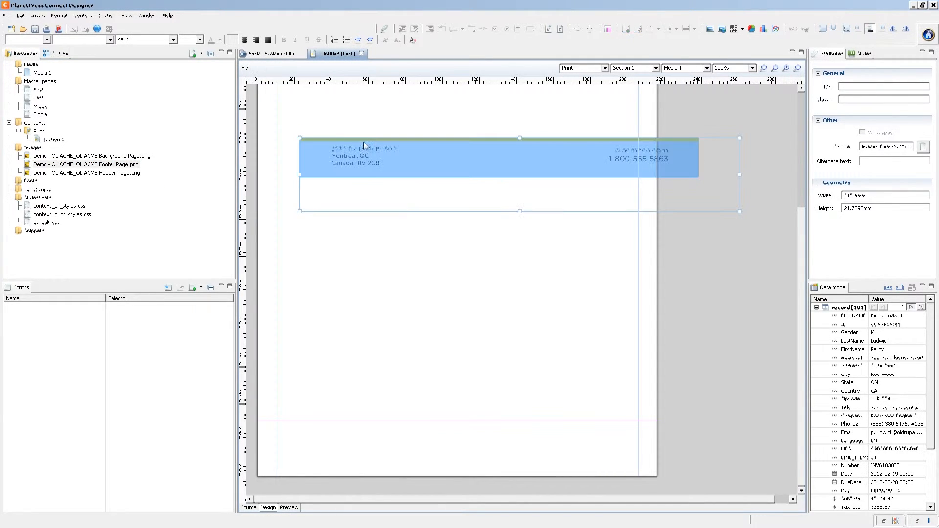
{"action": "left_click_drag", "start_coordinate": [369, 136], "coordinate": [325, 436]}
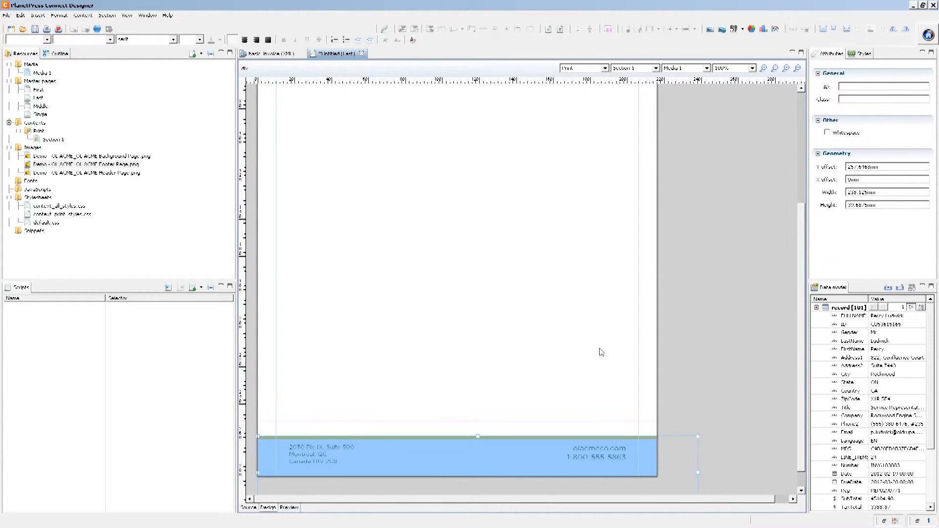
{"action": "left_click", "coordinate": [602, 352]}
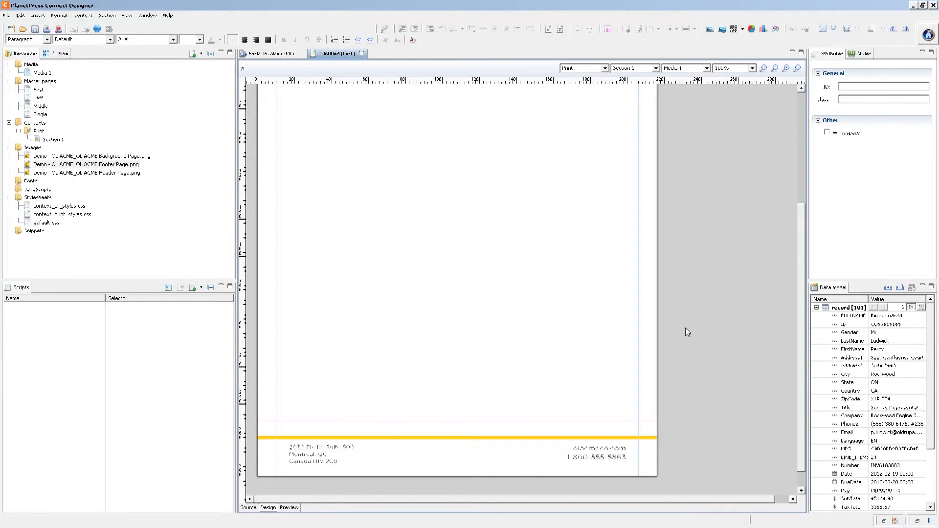
{"action": "left_click_drag", "start_coordinate": [799, 341], "coordinate": [799, 365]}
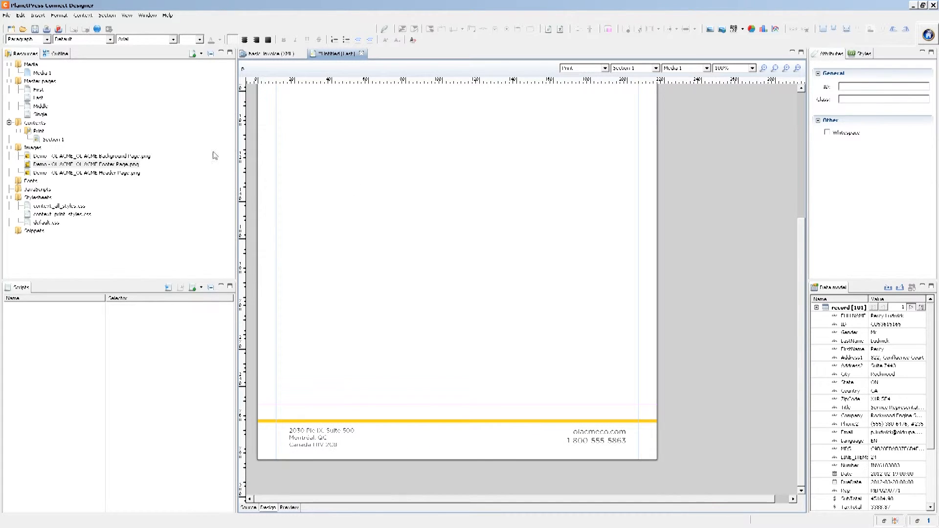
- In Section 1's sheet configuration, assign Middle as the Middle Sheets' front master page and Last as the Last Sheet's
{"action": "double_click", "coordinate": [47, 140]}
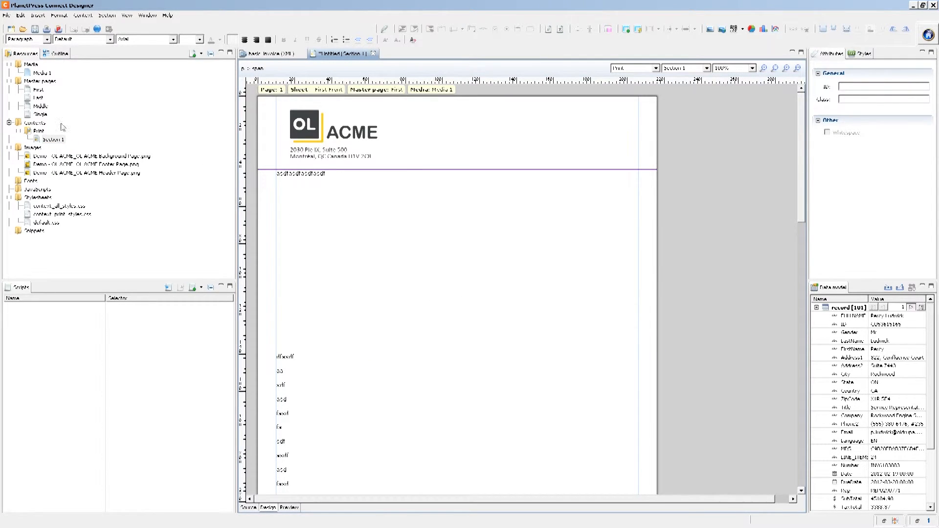
{"action": "right_click", "coordinate": [41, 139]}
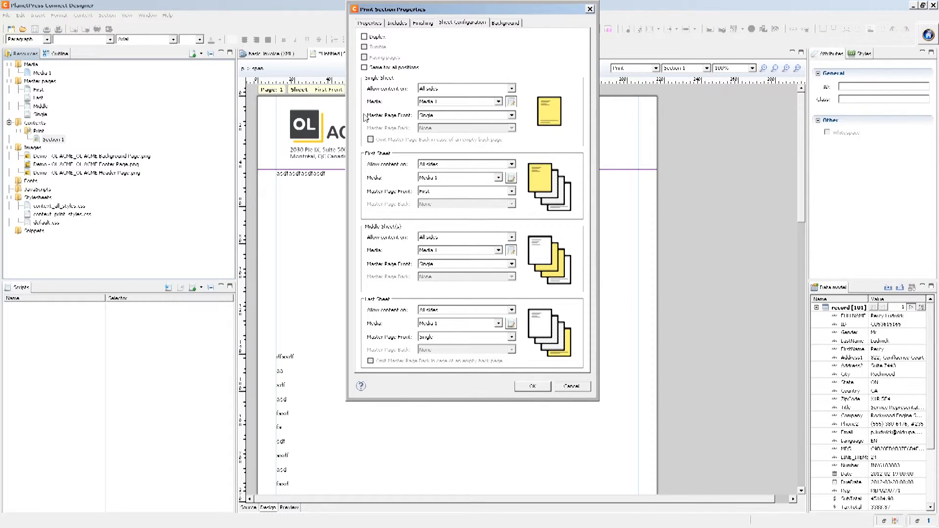
{"action": "left_click", "coordinate": [449, 116]}
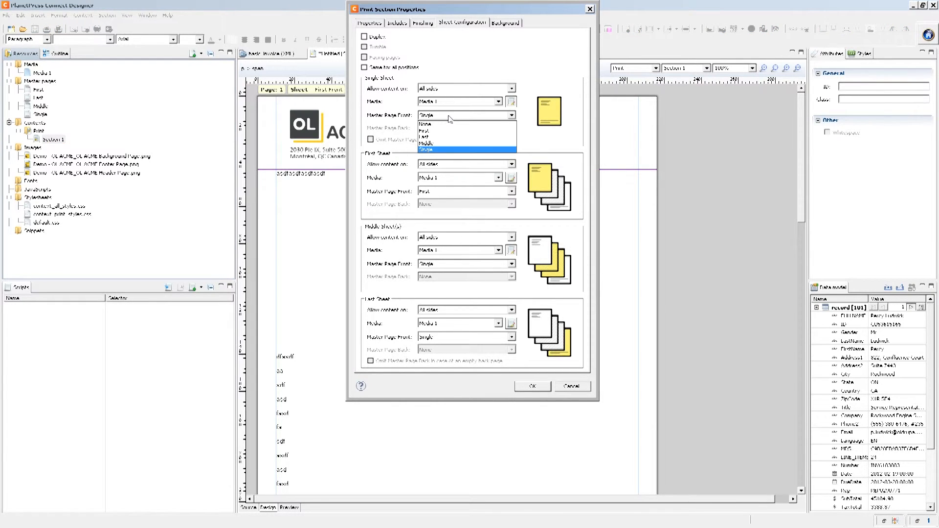
{"action": "left_click", "coordinate": [448, 119]}
{"action": "scroll", "coordinate": [449, 119], "scroll_direction": "up", "scroll_amount": 1}
{"action": "left_click", "coordinate": [428, 264]}
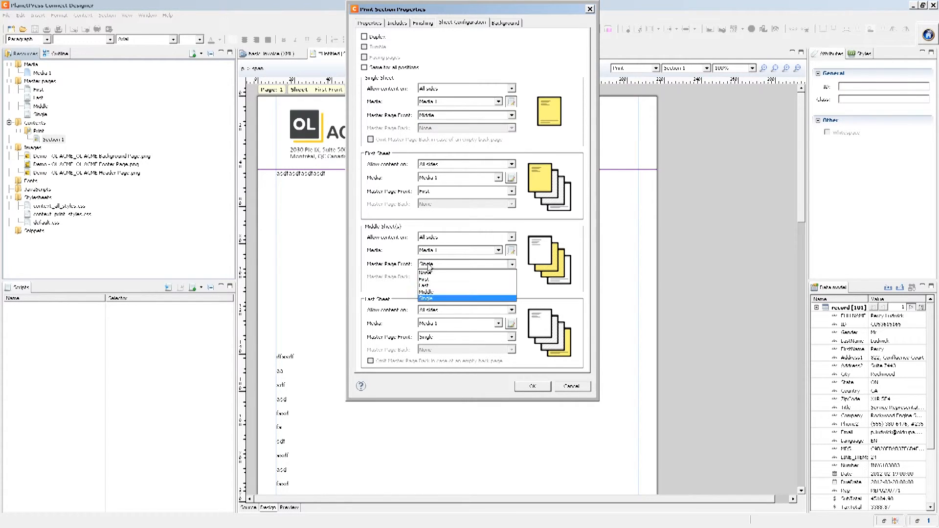
{"action": "left_click", "coordinate": [430, 292]}
{"action": "left_click", "coordinate": [434, 337]}
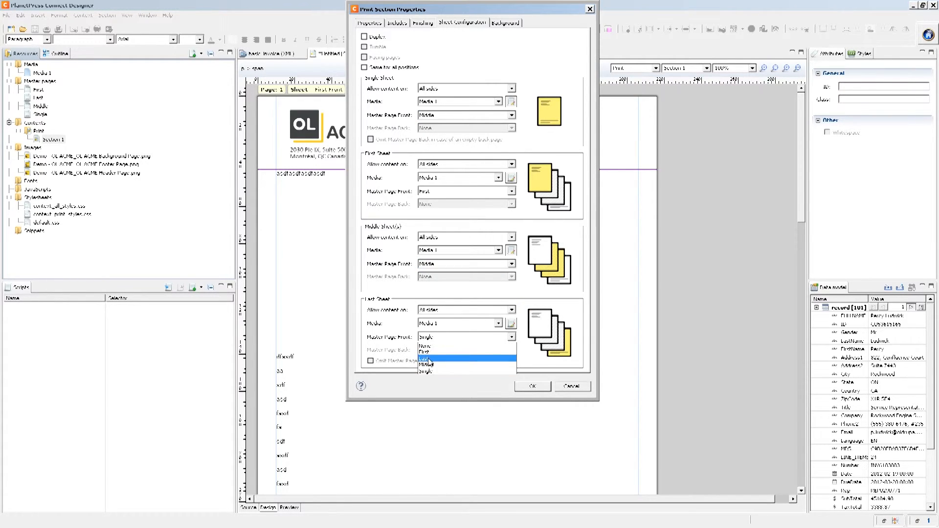
{"action": "left_click", "coordinate": [431, 358]}
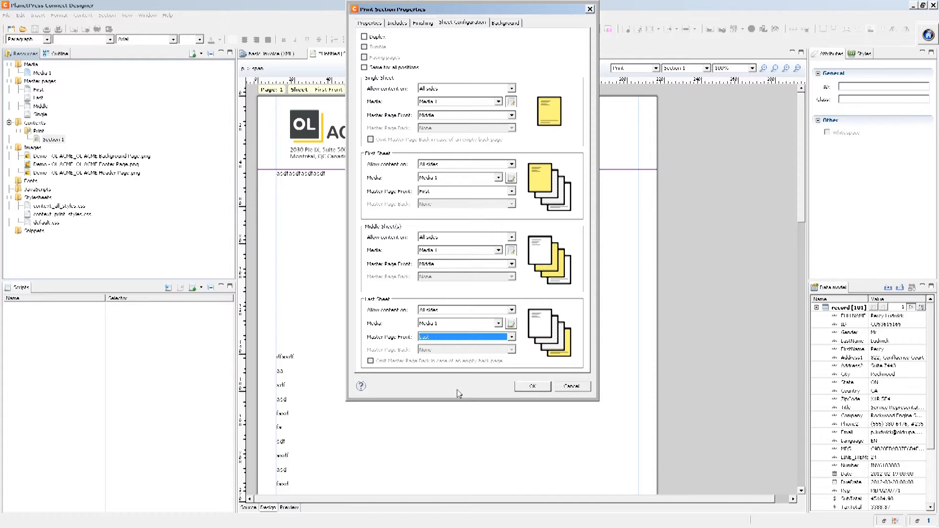
{"action": "left_click", "coordinate": [527, 387]}
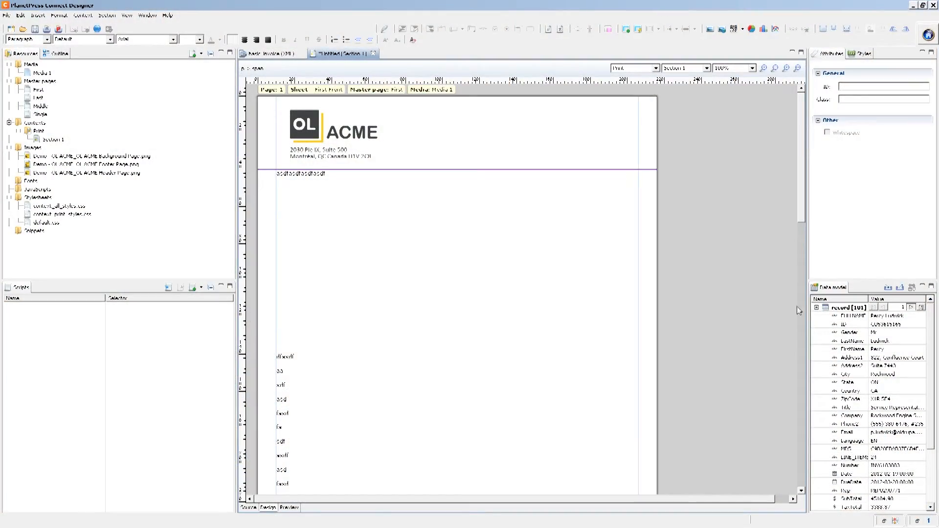
- Extend Section 1 with filler text such as "asdf" and blank lines down past the footer of page 2
{"action": "left_click", "coordinate": [321, 208]}
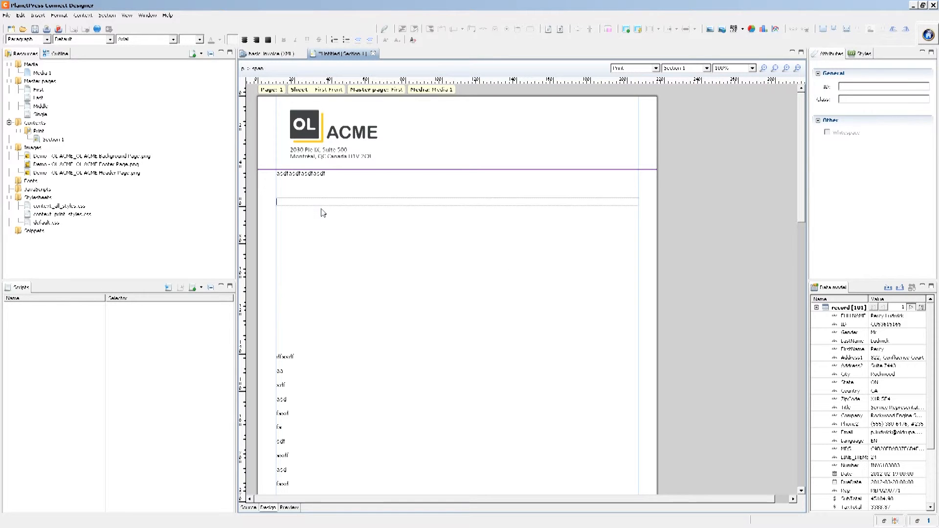
{"action": "scroll", "coordinate": [481, 271], "scroll_direction": "down", "scroll_amount": 16}
{"action": "scroll", "coordinate": [370, 248], "scroll_direction": "up", "scroll_amount": 6}
{"action": "left_click", "coordinate": [369, 302]}
{"action": "type", "text": "a"}
{"action": "key", "text": "Return"}
{"action": "type", "text": "sdf"}
{"action": "key", "text": "Return"}
{"action": "type", "text": "asd"}
{"action": "key", "text": "Return"}
{"action": "type", "text": "f"}
{"action": "key", "text": "Return"}
{"action": "key", "text": "Return"}
{"action": "key", "text": "Return"}
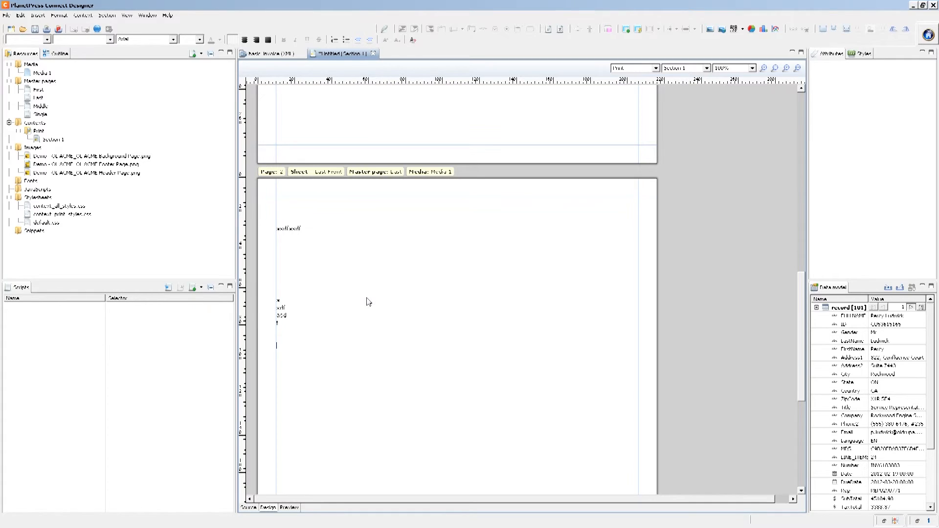
{"action": "key", "text": "Return"}
{"action": "key", "text": "Return"}
{"action": "key", "text": "Return"}
{"action": "key", "text": "Return"}
{"action": "key", "text": "Return"}
{"action": "key", "text": "Return"}
{"action": "key", "text": "Return"}
{"action": "key", "text": "Return"}
{"action": "key", "text": "Return"}
{"action": "key", "text": "Return"}
{"action": "key", "text": "Return"}
{"action": "key", "text": "Return"}
{"action": "key", "text": "Return"}
{"action": "key", "text": "Return"}
{"action": "key", "text": "Return"}
{"action": "key", "text": "Return"}
{"action": "key", "text": "Return"}
{"action": "key", "text": "Return"}
{"action": "key", "text": "Return"}
{"action": "key", "text": "Return"}
{"action": "type", "text": "asdfasdfasdf"}
{"action": "key", "text": "Return"}
{"action": "key", "text": "Return"}
{"action": "key", "text": "Return"}
{"action": "key", "text": "Return"}
{"action": "key", "text": "Return"}
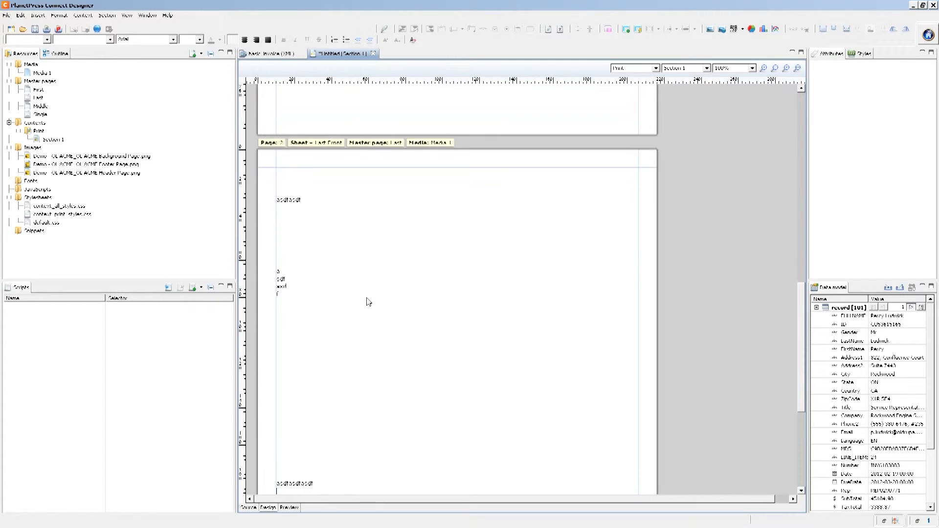
{"action": "key", "text": "Return"}
{"action": "key", "text": "Return"}
{"action": "key", "text": "Return"}
{"action": "type", "text": "asdf"}
{"action": "key", "text": "Return"}
{"action": "key", "text": "Return"}
{"action": "key", "text": "Return"}
{"action": "key", "text": "Return"}
{"action": "key", "text": "Return"}
{"action": "key", "text": "Return"}
{"action": "type", "text": "asdf"}
{"action": "key", "text": "Return"}
{"action": "key", "text": "Return"}
{"action": "key", "text": "Return"}
{"action": "key", "text": "Return"}
{"action": "key", "text": "Return"}
{"action": "key", "text": "Return"}
{"action": "key", "text": "Return"}
{"action": "key", "text": "Return"}
{"action": "key", "text": "Return"}
{"action": "key", "text": "Return"}
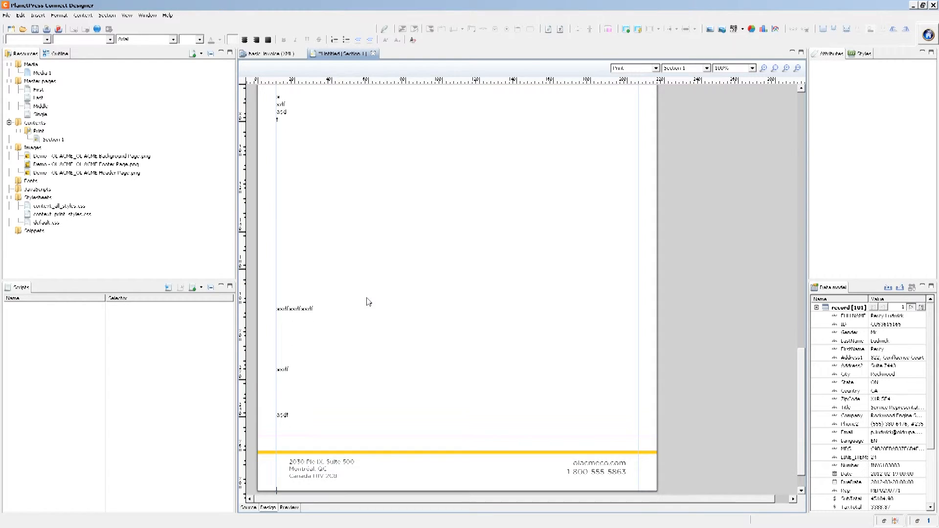
- Delete all the filler text from Section 1
{"action": "scroll", "coordinate": [369, 302], "scroll_direction": "up", "scroll_amount": 5}
{"action": "left_click_drag", "start_coordinate": [801, 251], "coordinate": [804, 107]}
{"action": "left_click", "coordinate": [348, 363]}
{"action": "key", "text": "ctrl+a"}
{"action": "key", "text": "Delete"}
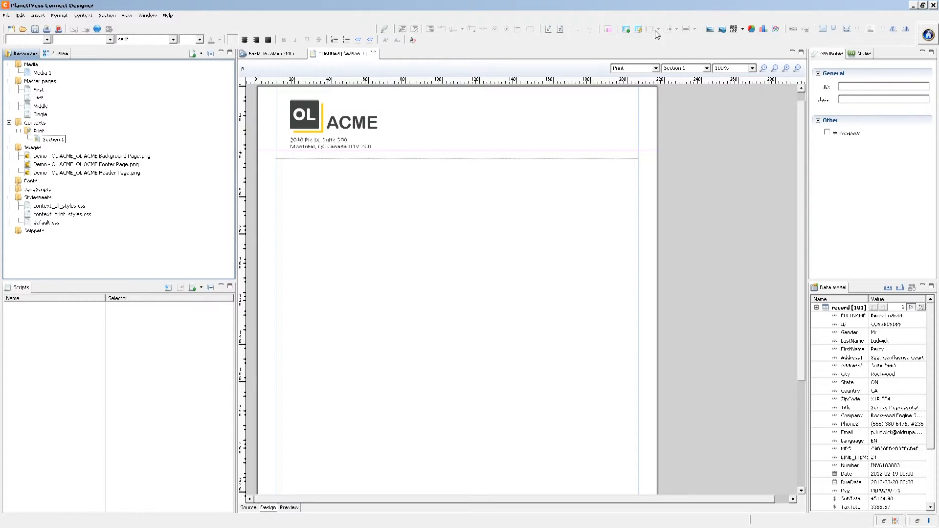
- Insert a table into Section 1 with two columns, one body row, no header rows and the style No Style
{"action": "left_click", "coordinate": [627, 30]}
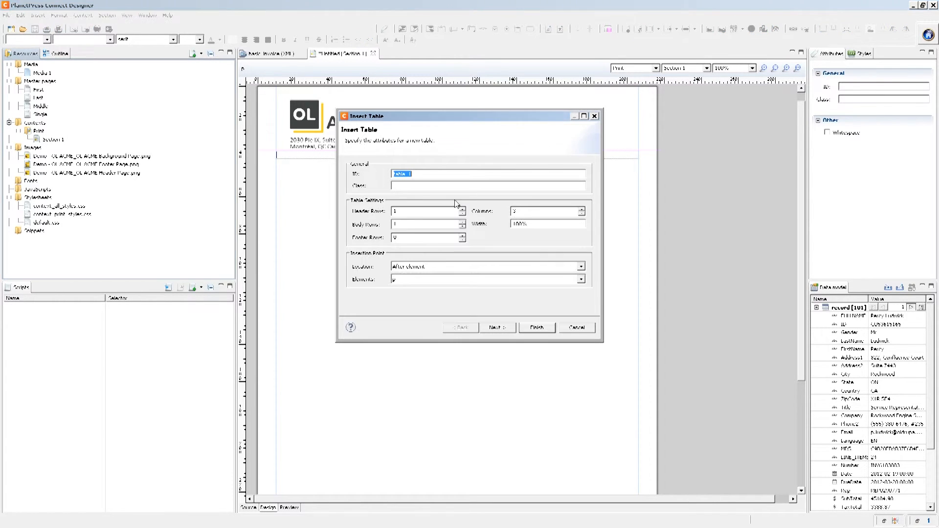
{"action": "left_click", "coordinate": [418, 186]}
{"action": "left_click", "coordinate": [462, 214]}
{"action": "left_click", "coordinate": [582, 212]}
{"action": "left_click", "coordinate": [498, 328]}
{"action": "left_click", "coordinate": [417, 164]}
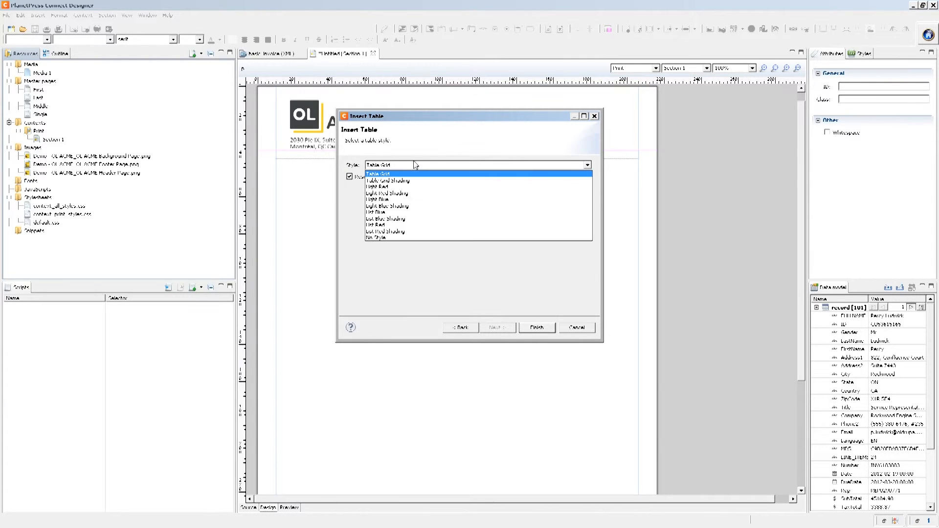
{"action": "left_click", "coordinate": [387, 237]}
{"action": "left_click", "coordinate": [538, 329]}
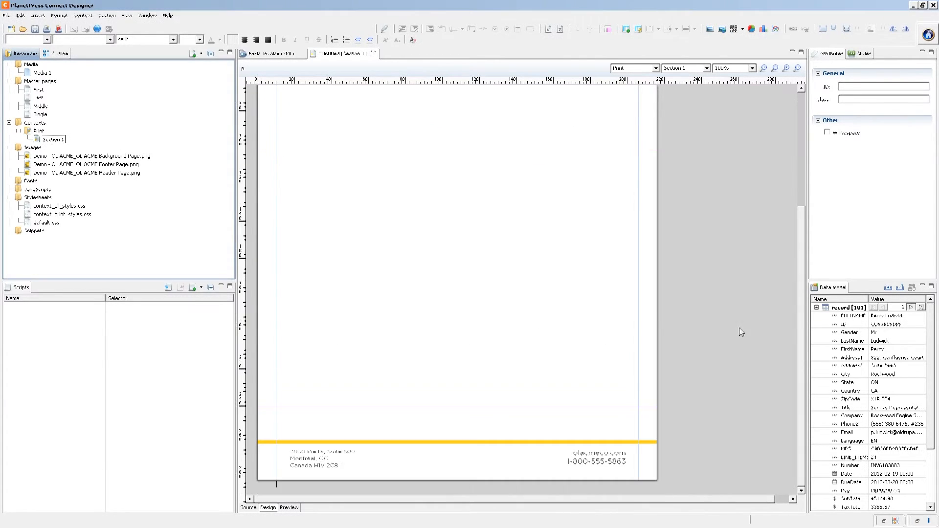
- Fill the table's first cell with the FULLNAME, Address1, Address2, City, State, ZipCode and Country fields, and its second with ID, Number, Date and DueDate
{"action": "left_click", "coordinate": [360, 180]}
{"action": "left_click", "coordinate": [351, 170]}
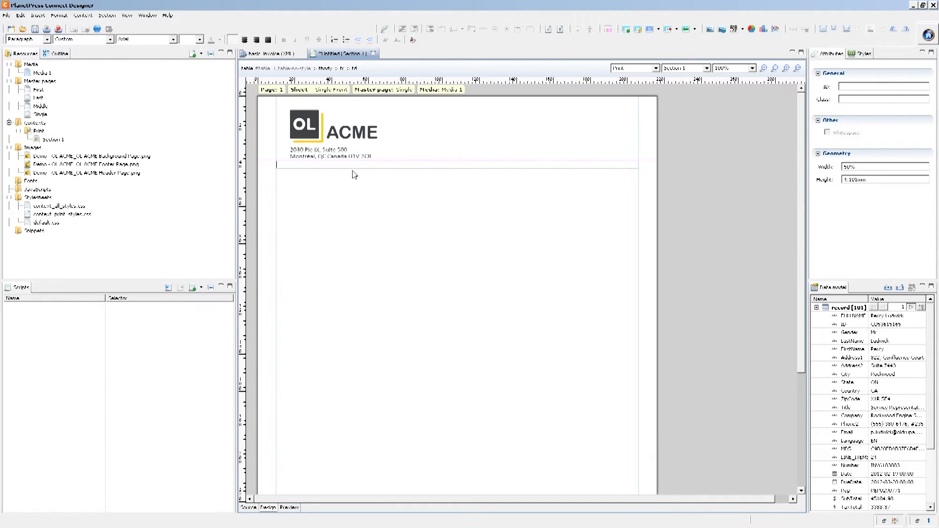
{"action": "left_click", "coordinate": [351, 176]}
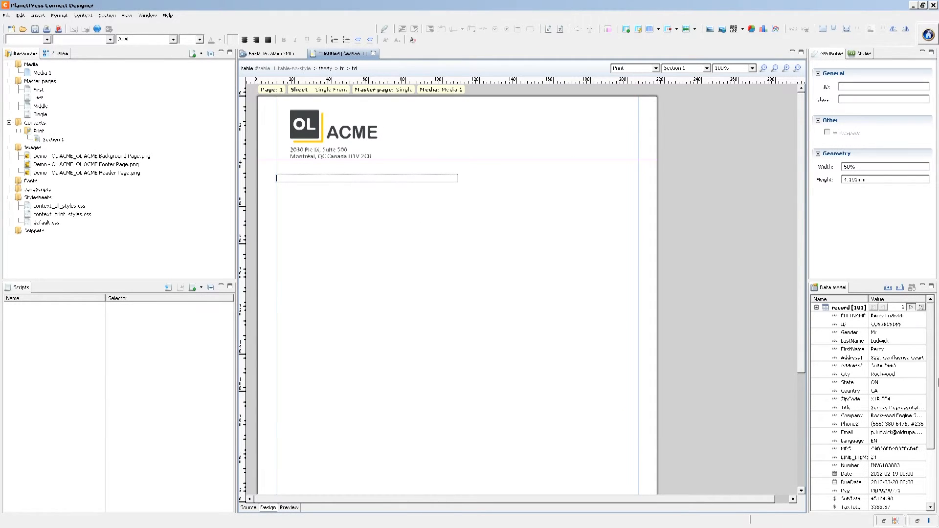
{"action": "left_click", "coordinate": [903, 307]}
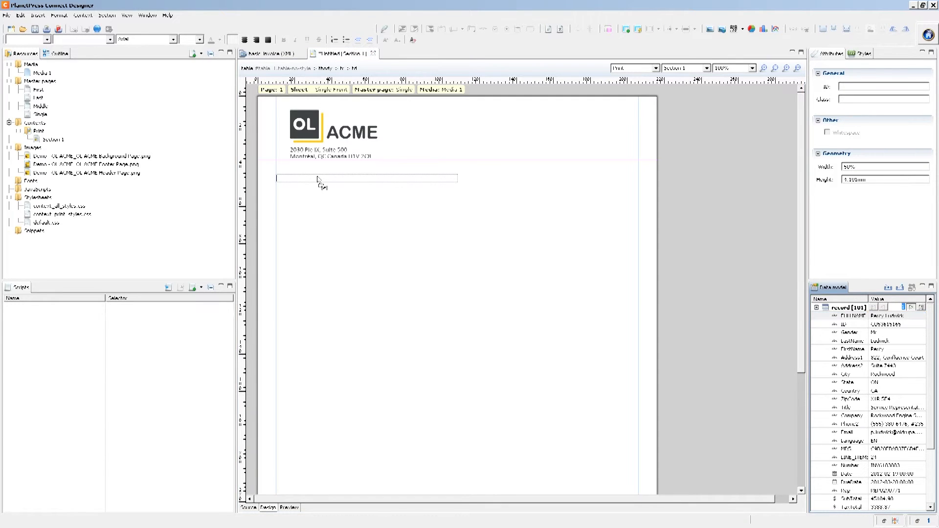
{"action": "left_click_drag", "start_coordinate": [318, 180], "coordinate": [318, 180]}
{"action": "left_click_drag", "start_coordinate": [887, 324], "coordinate": [495, 185]}
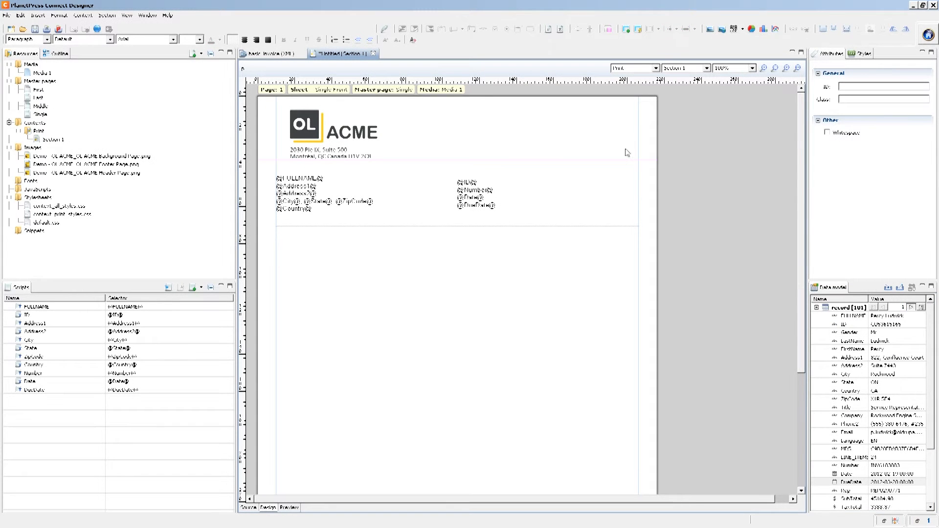
- Start a detail table in Section 1 with the ID table_details, including all columns from Number2 through ItemTotal
{"action": "left_click", "coordinate": [638, 28]}
{"action": "left_click", "coordinate": [427, 154]}
{"action": "type", "text": "_details"}
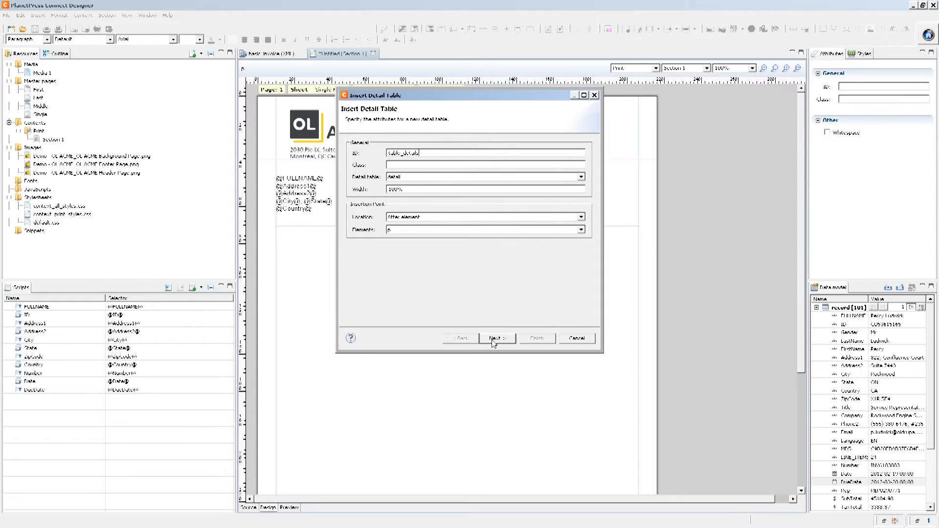
{"action": "left_click", "coordinate": [493, 338]}
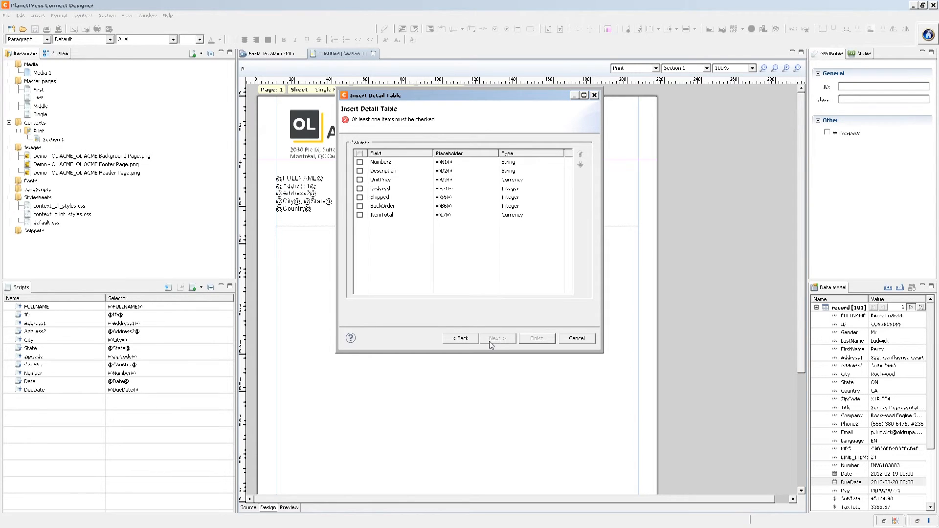
{"action": "left_click", "coordinate": [360, 155]}
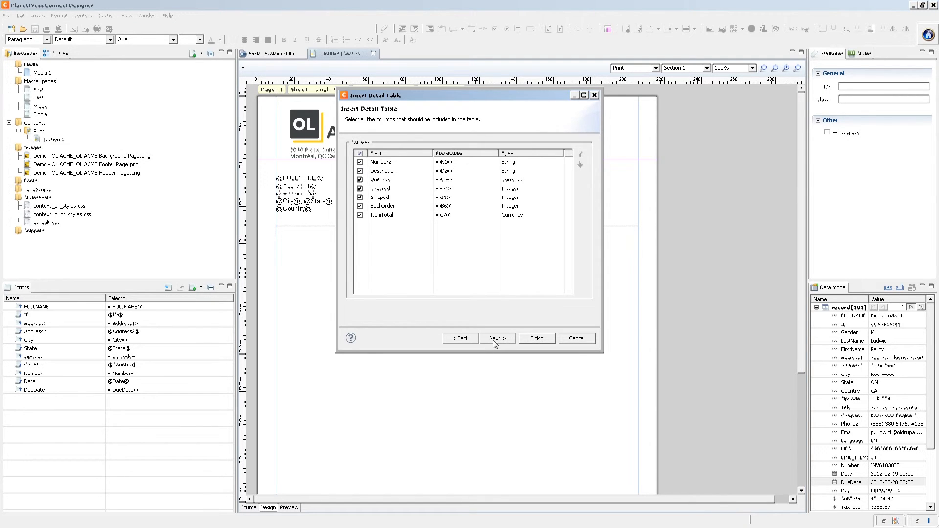
{"action": "left_click", "coordinate": [495, 338]}
- Calculate subtotals on the ItemTotal column and insert the detail table with the Table Grid Shading style
{"action": "left_click", "coordinate": [356, 152]}
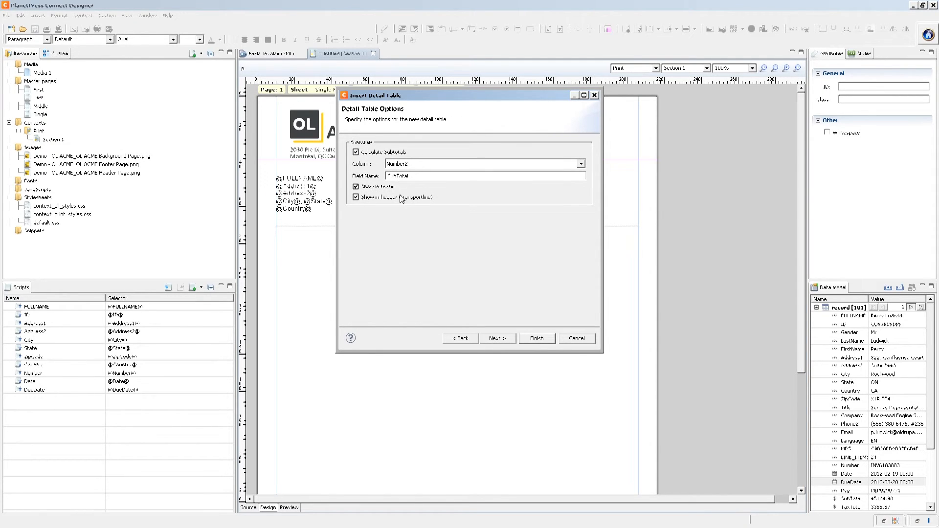
{"action": "left_click", "coordinate": [400, 164]}
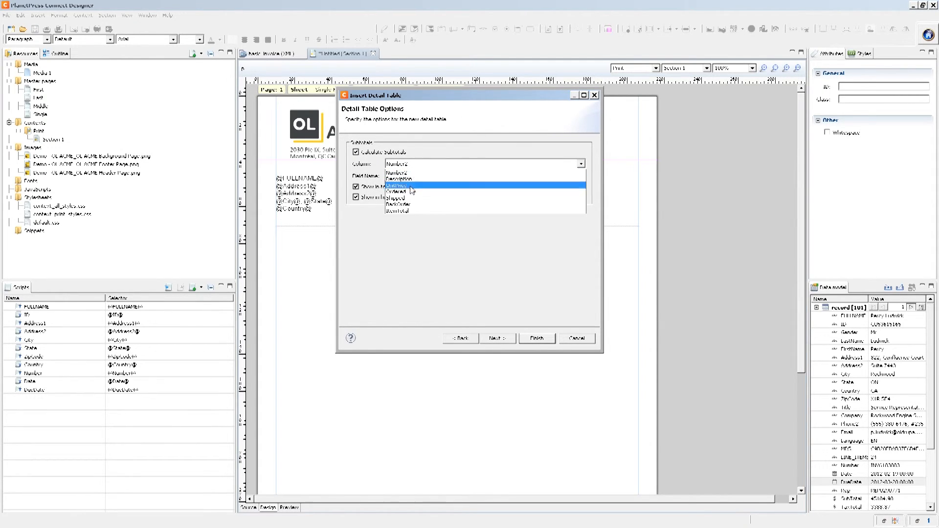
{"action": "left_click", "coordinate": [403, 211]}
{"action": "left_click", "coordinate": [497, 339]}
{"action": "left_click", "coordinate": [423, 146]}
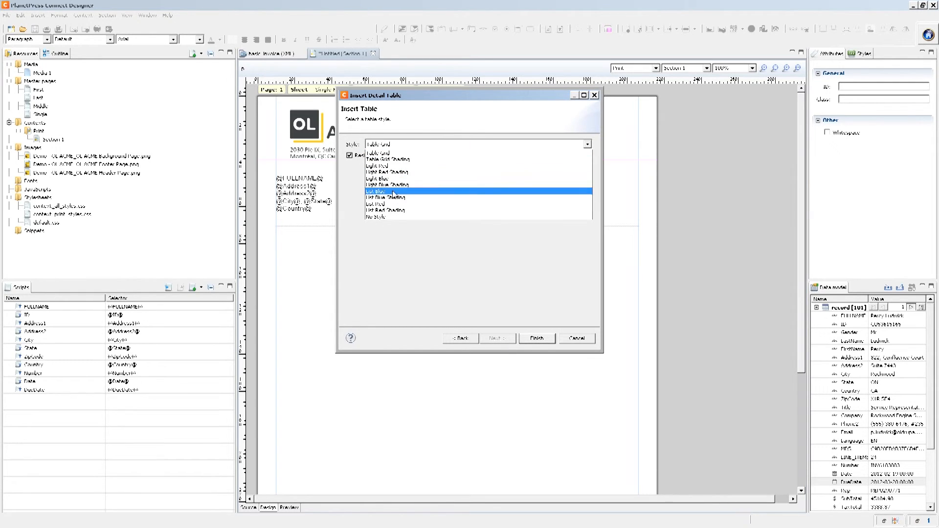
{"action": "left_click", "coordinate": [397, 160]}
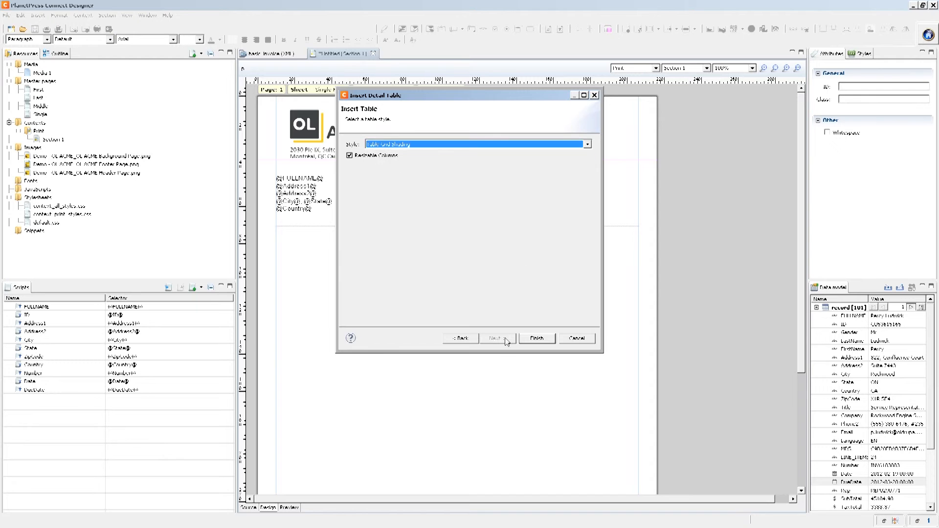
{"action": "left_click", "coordinate": [533, 338]}
- Preview the invoice with live data, examining the detail table and subtotals across its pages and in the following records
{"action": "left_click", "coordinate": [281, 509]}
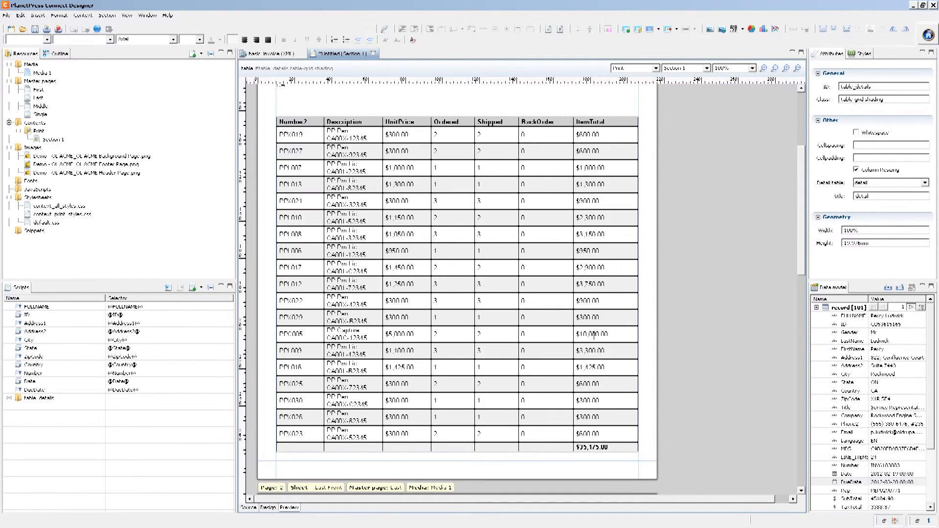
{"action": "left_click_drag", "start_coordinate": [805, 177], "coordinate": [669, 212]}
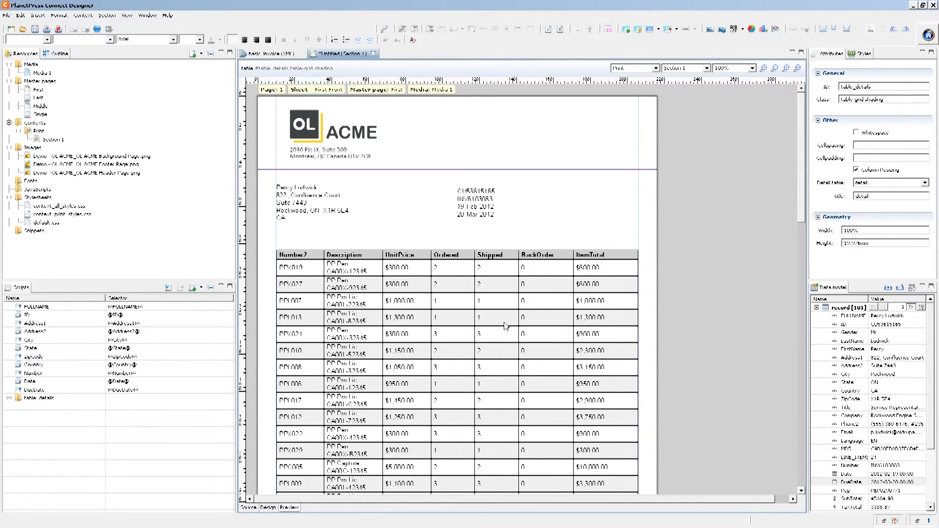
{"action": "left_click_drag", "start_coordinate": [802, 123], "coordinate": [794, 389]}
{"action": "left_click", "coordinate": [912, 308]}
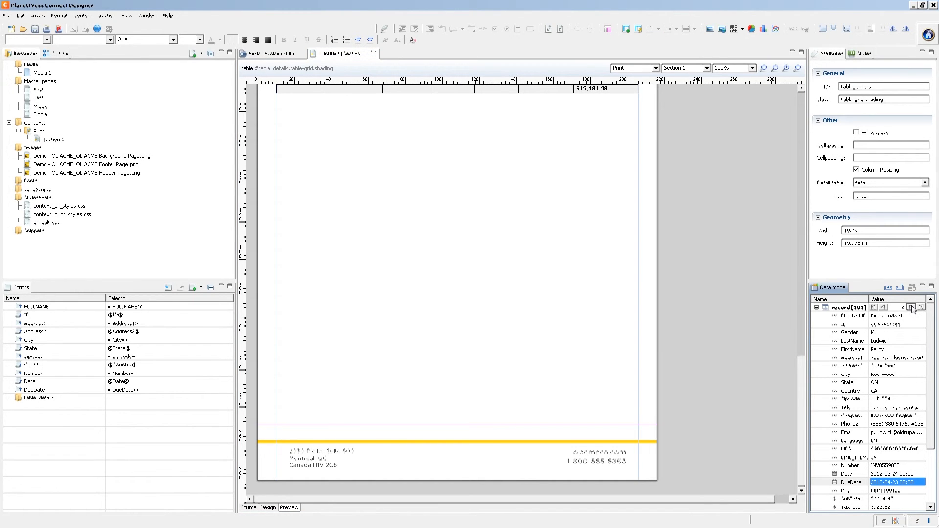
{"action": "left_click", "coordinate": [912, 308]}
{"action": "left_click", "coordinate": [912, 308]}
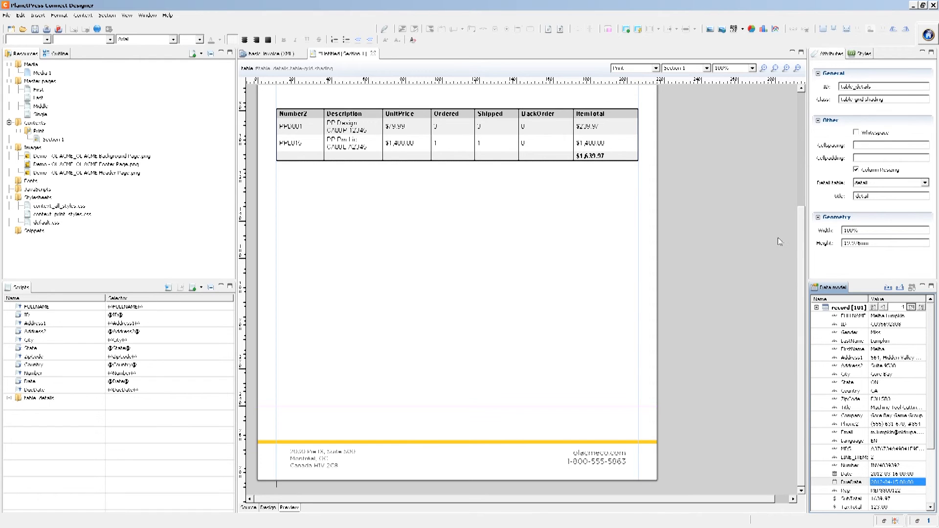